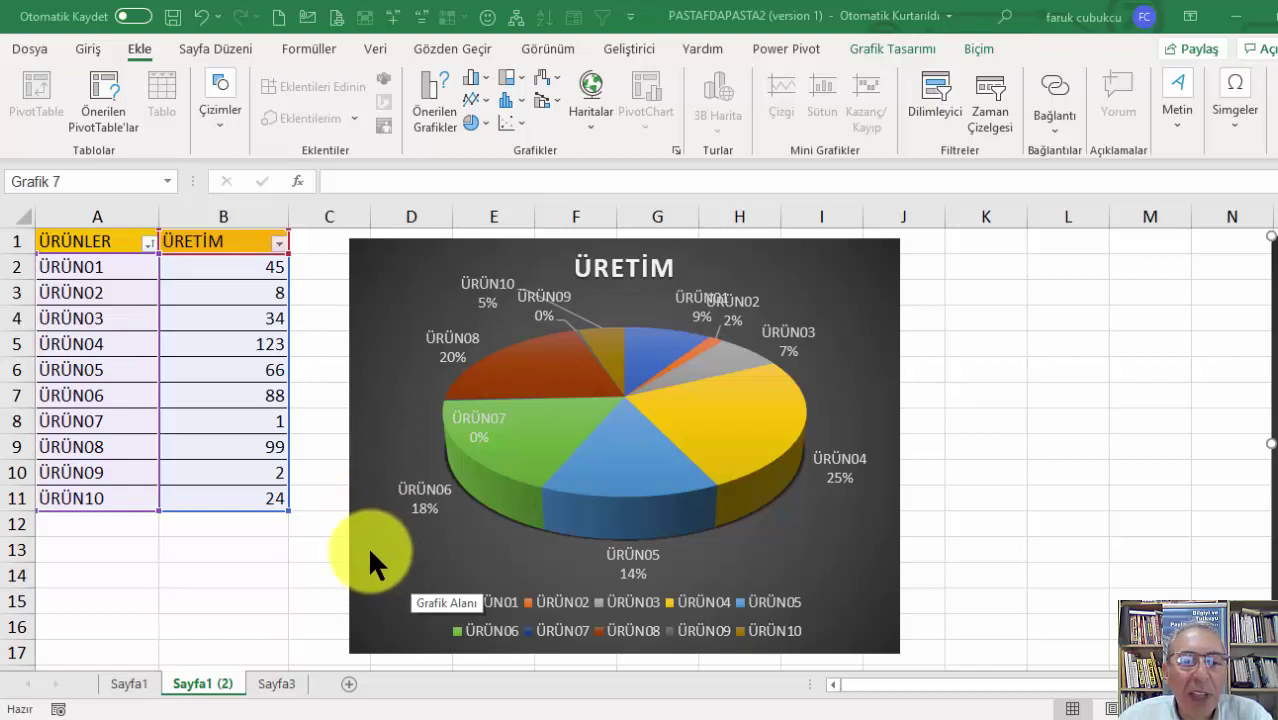
Deselect the chart and review the small ÜRETİM values in B8 and B10 (2).
left_click(214, 329)
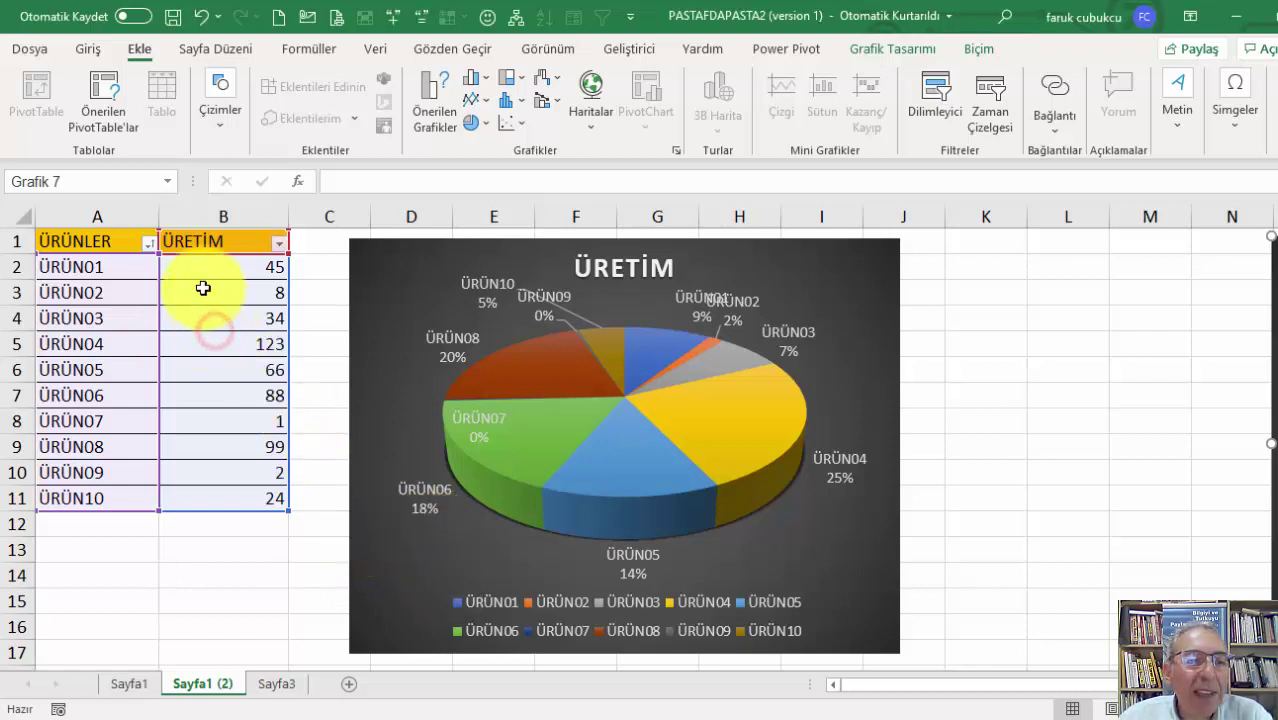
left_click(203, 288)
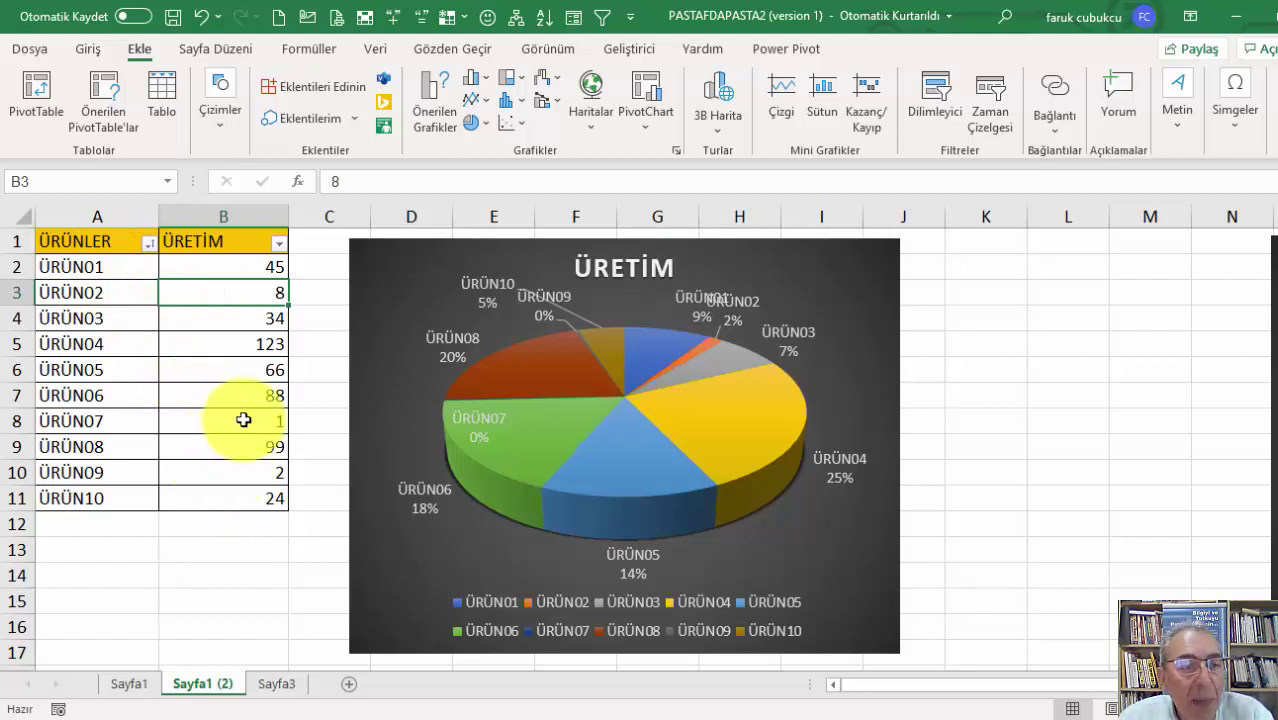
left_click(243, 419)
left_click(218, 474)
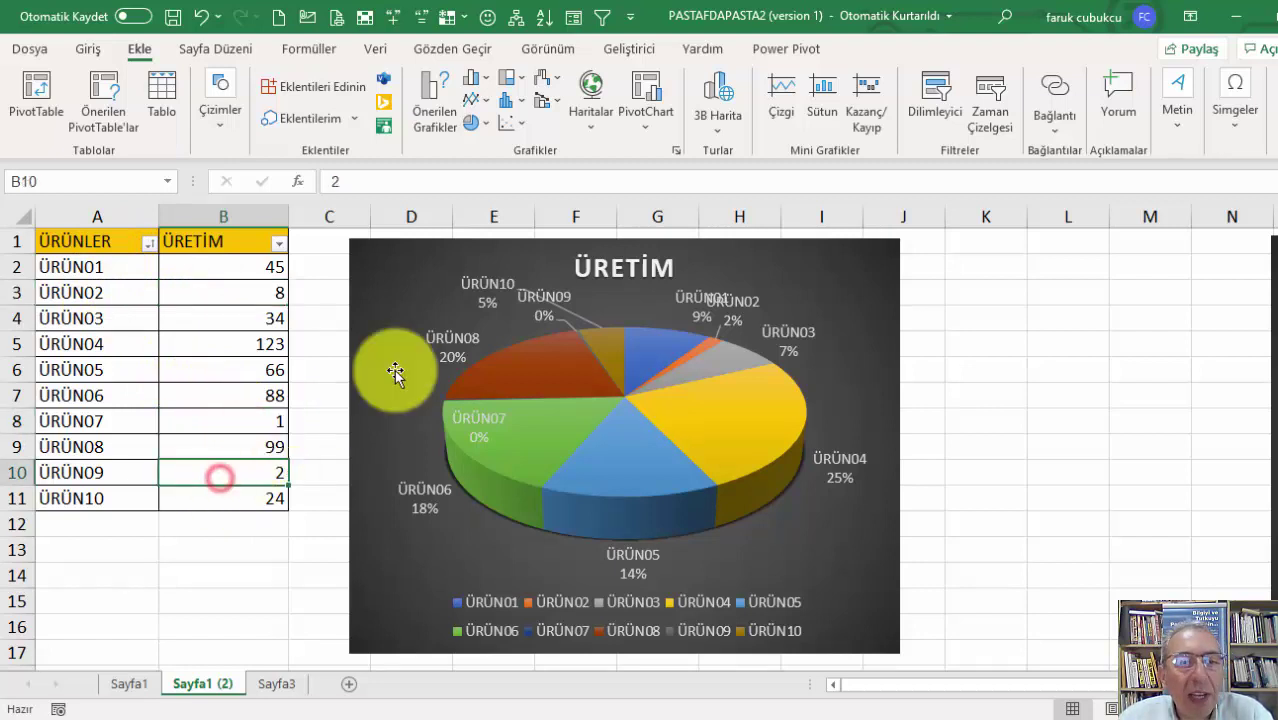
Delete the old dark 3-D pie chart from the sheet.
left_click(374, 259)
left_click_drag(374, 258, 375, 261)
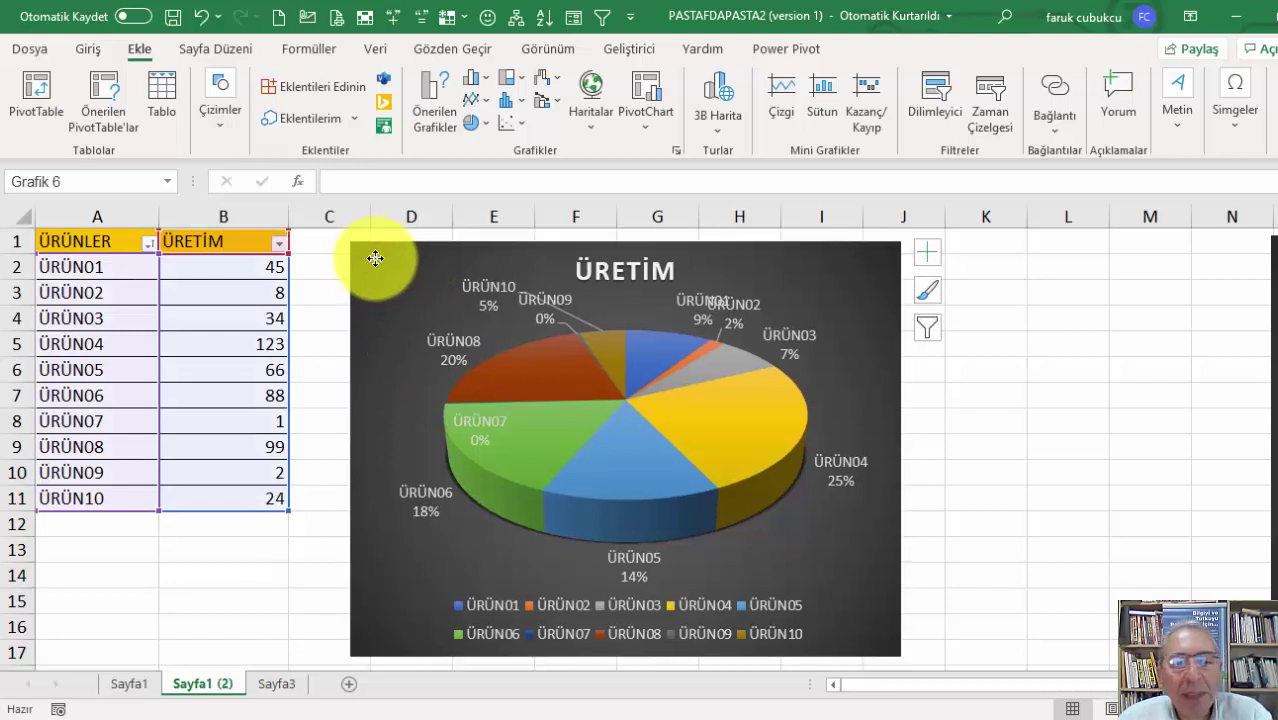
key("Delete")
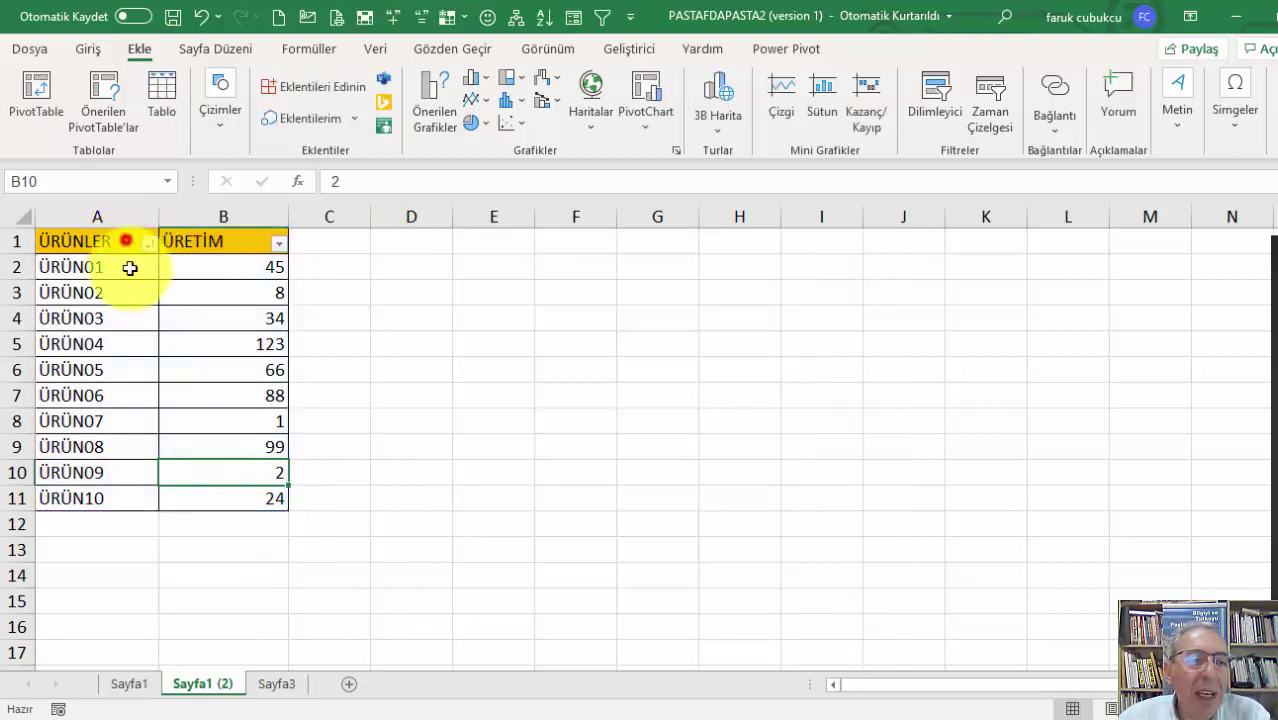
Insert a 3-D pie chart of the ÜRÜNLER and ÜRETİM data in A1:B11.
left_click_drag(125, 240, 241, 493)
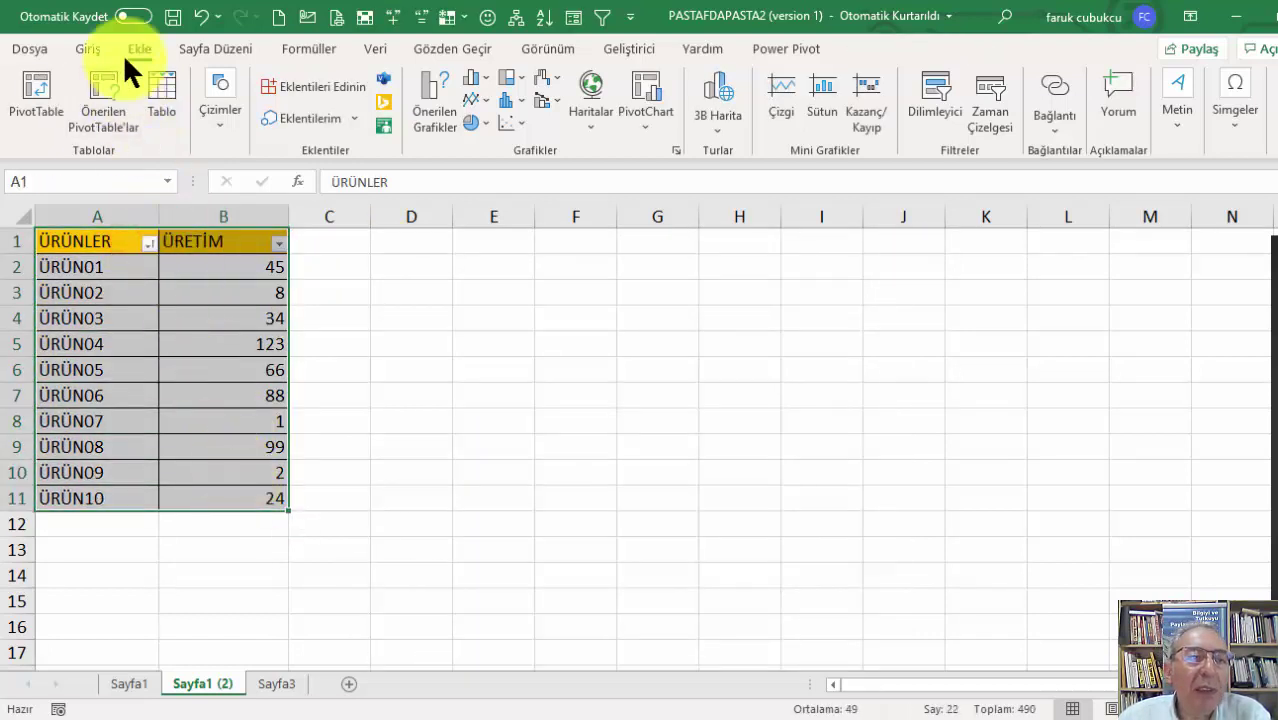
left_click(466, 121)
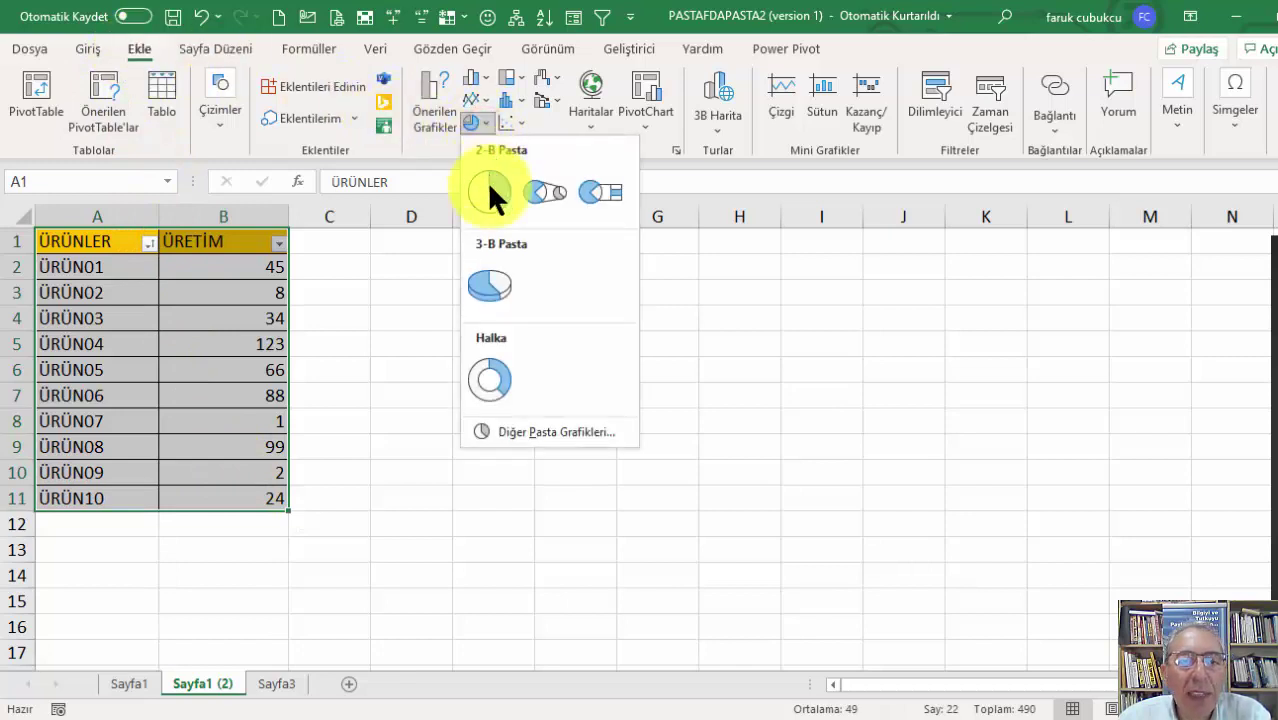
left_click(493, 273)
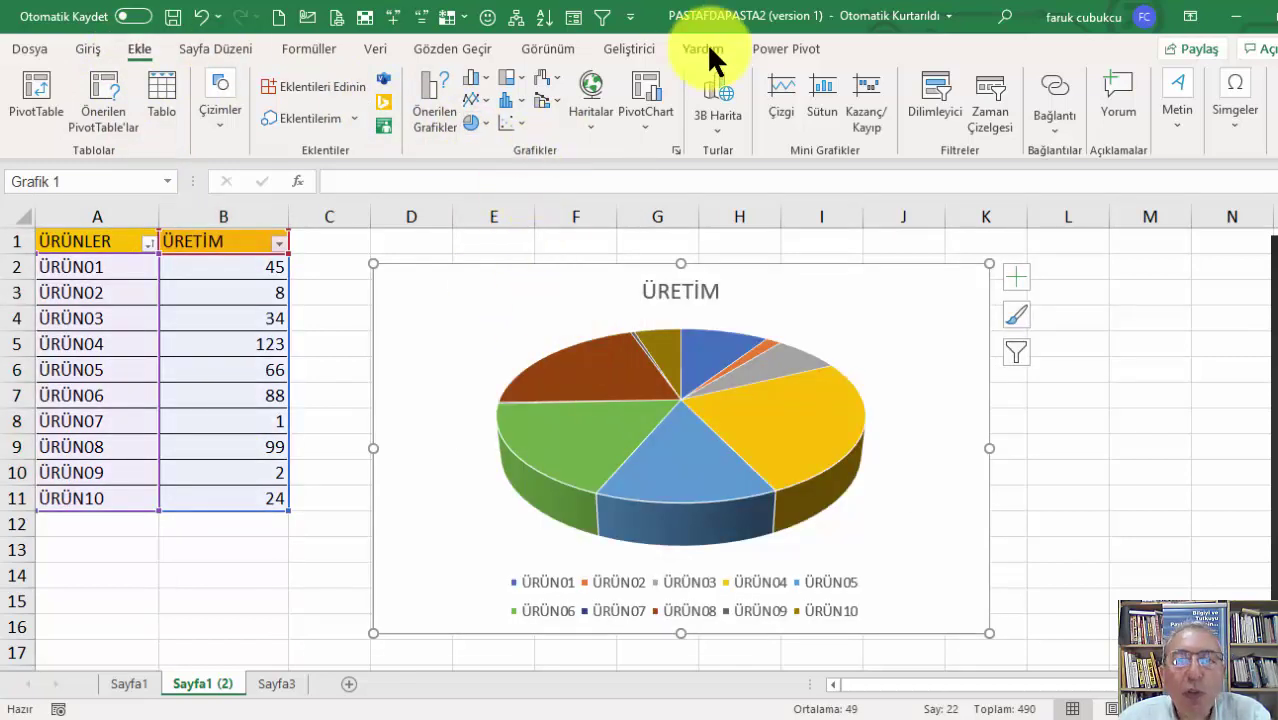
Apply the dark chart style 7 with product names and percentage labels.
left_click(815, 290)
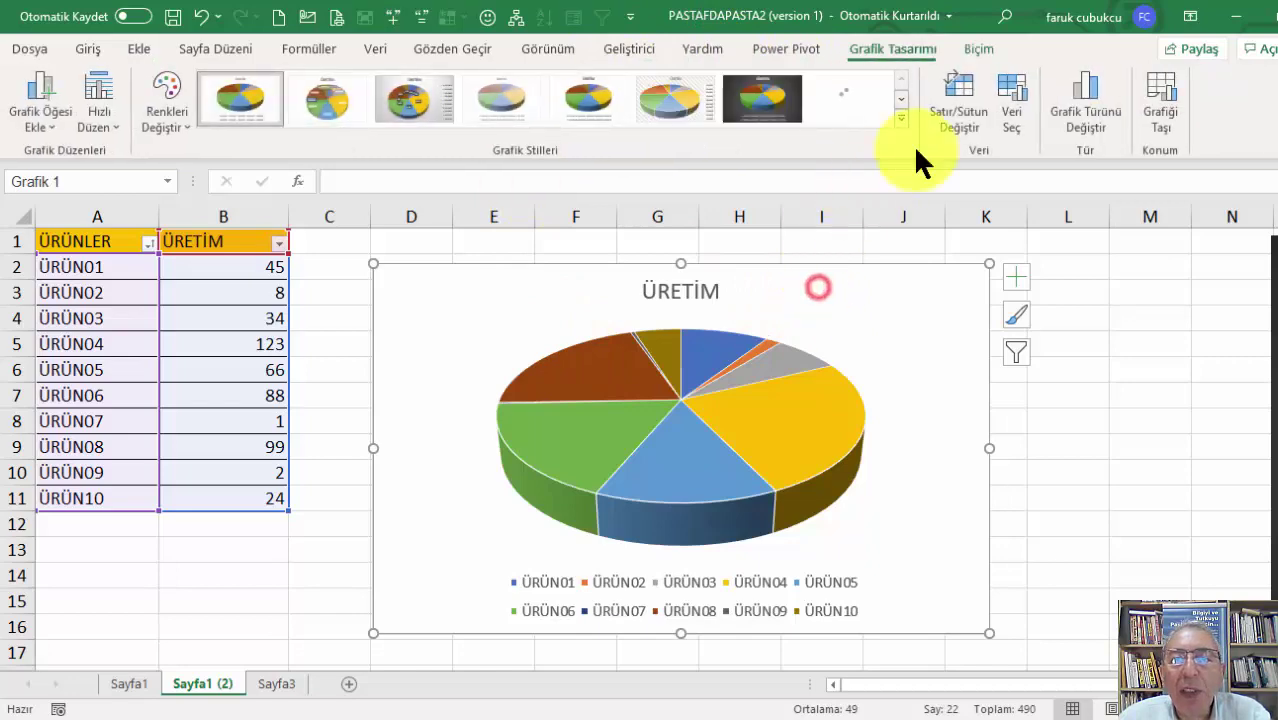
left_click(405, 102)
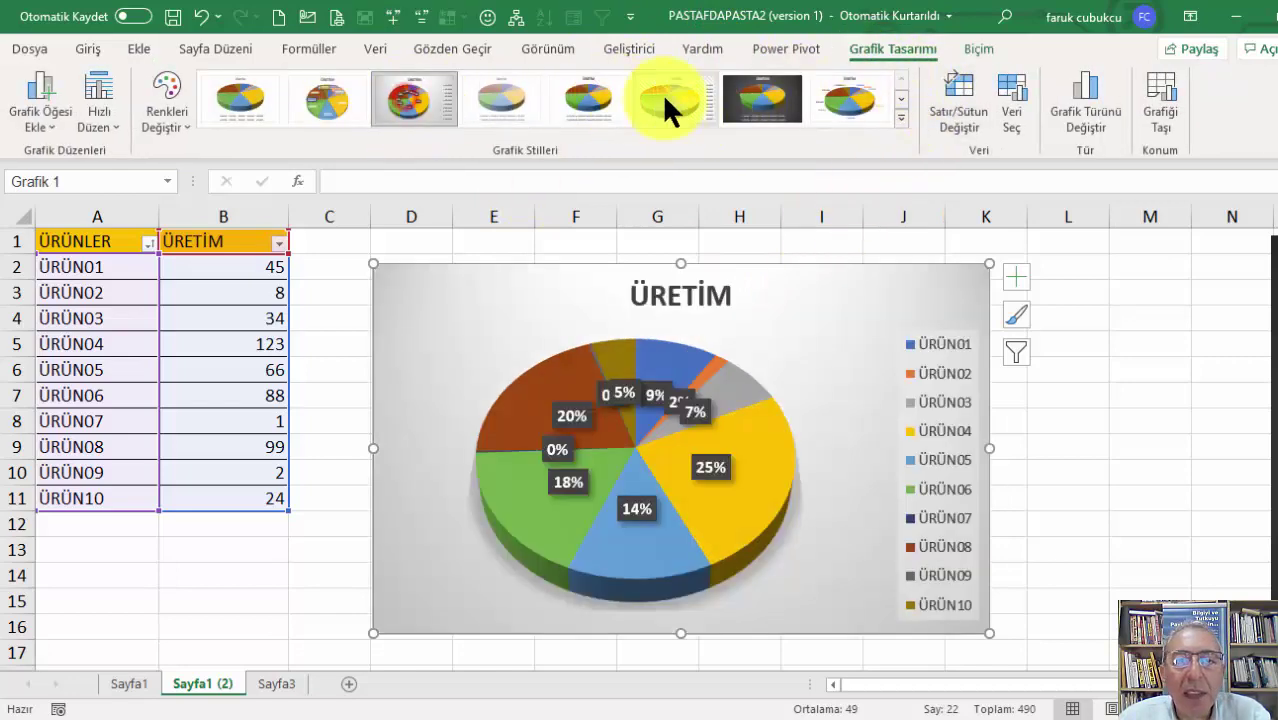
left_click(821, 94)
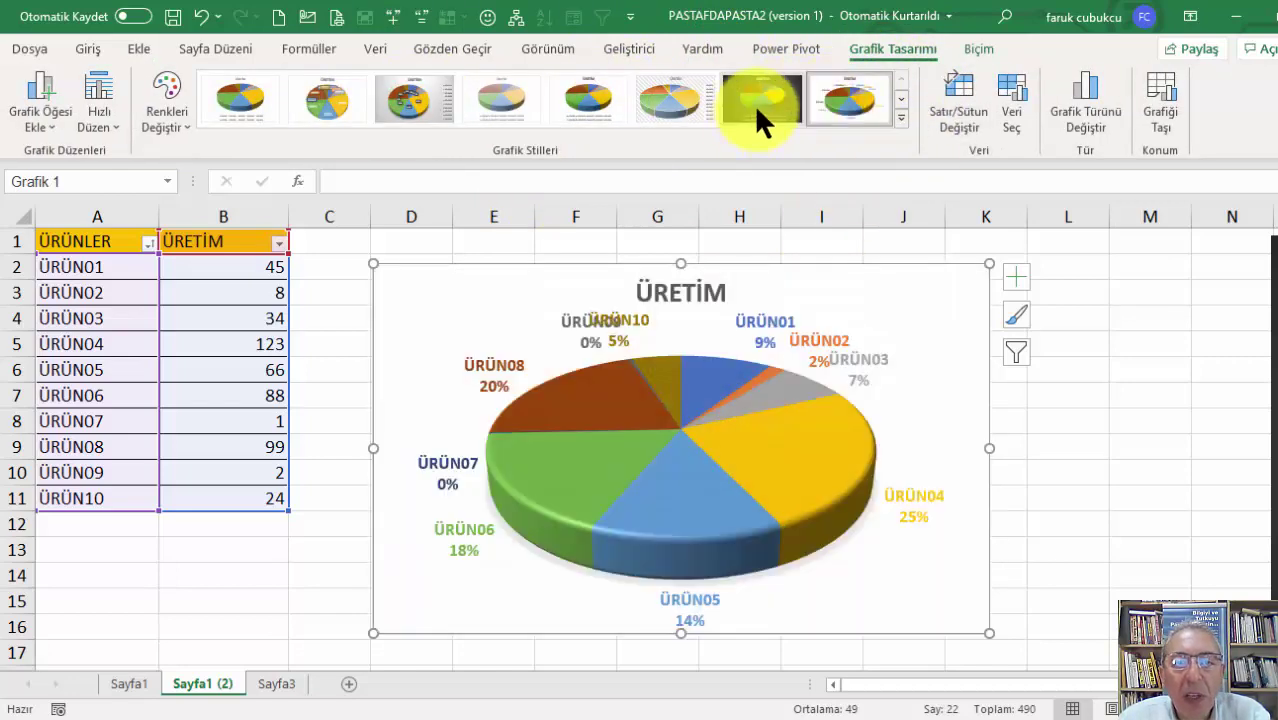
left_click(757, 114)
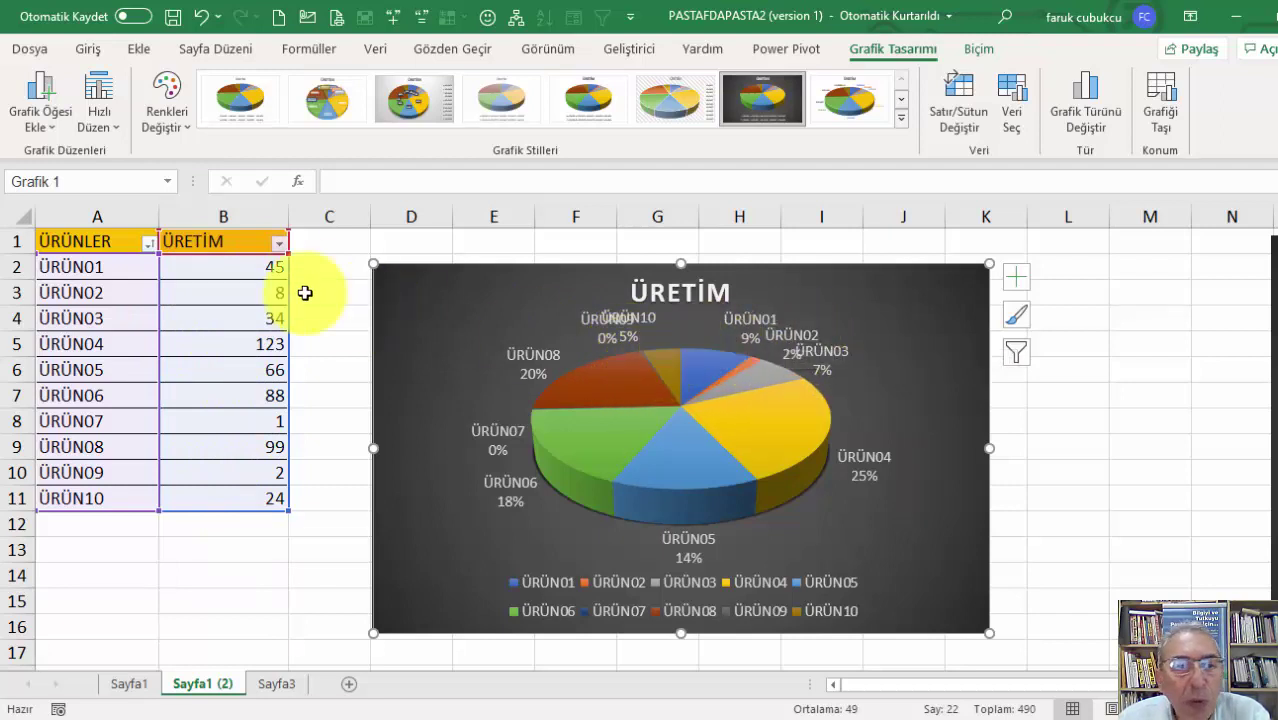
Sort ÜRETİM from largest to smallest and enlarge the pie chart toward the bottom-right.
left_click(278, 242)
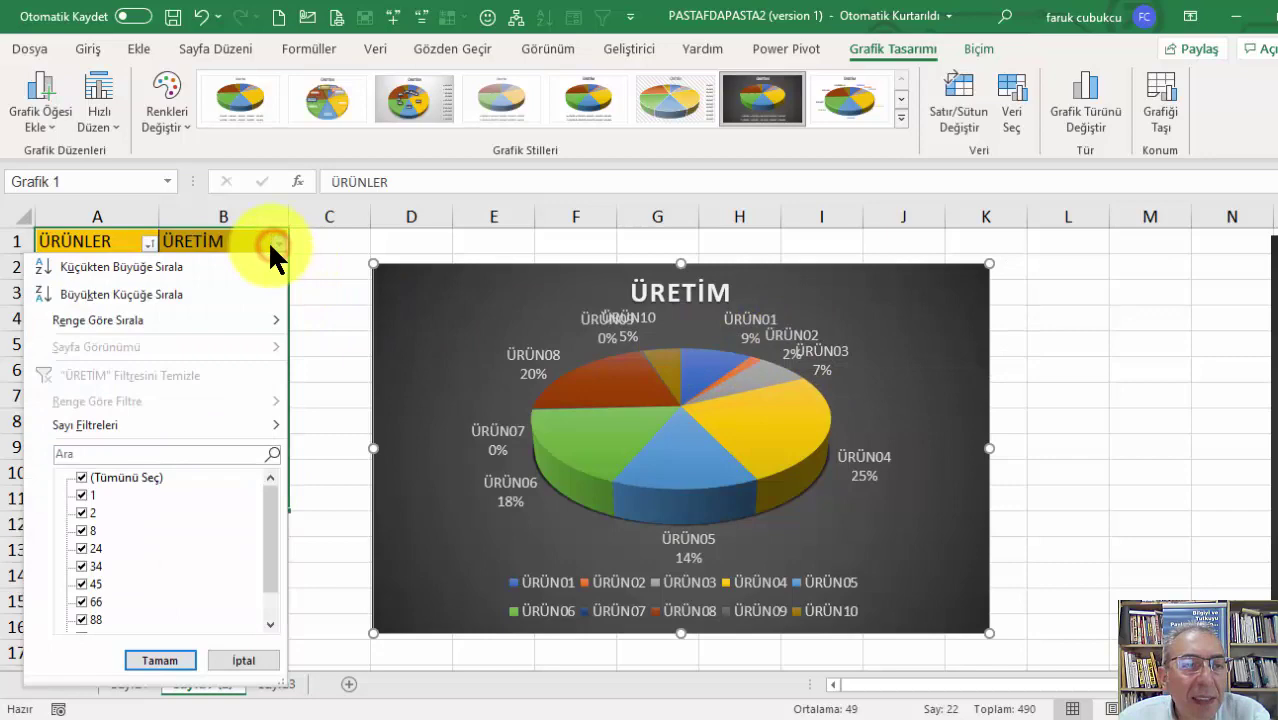
left_click(196, 293)
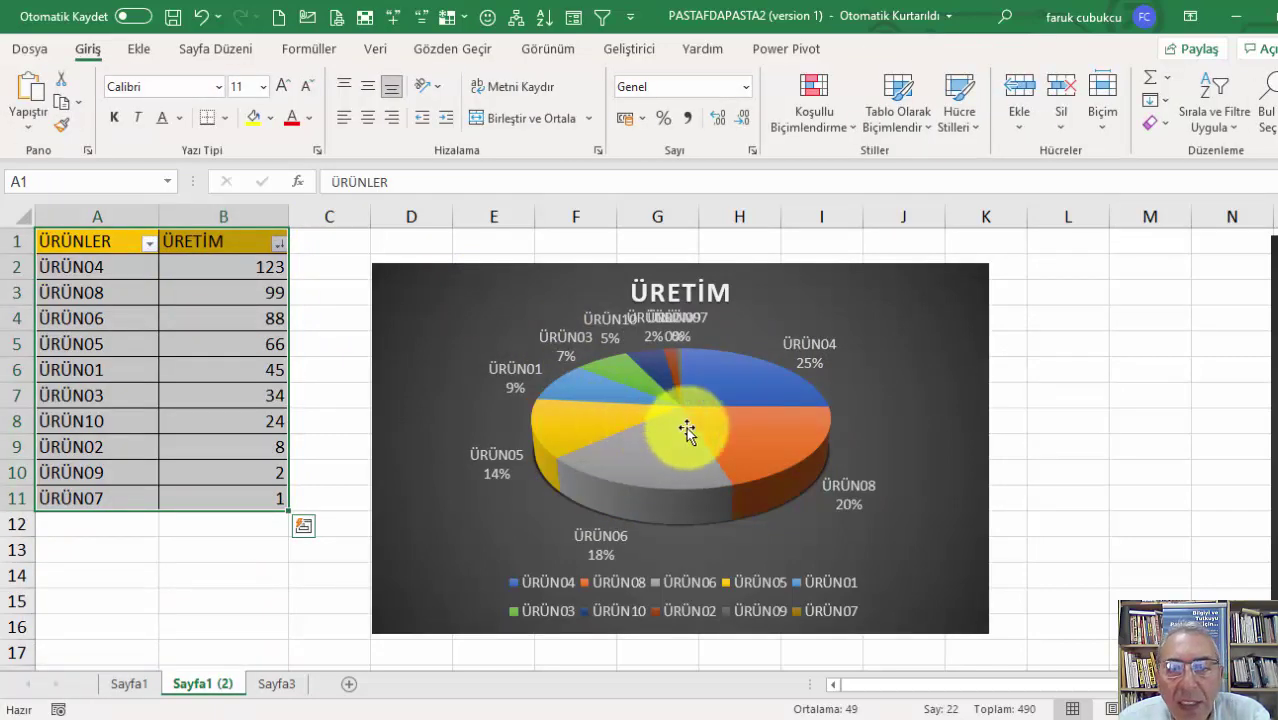
left_click(960, 622)
left_click_drag(987, 633, 1095, 655)
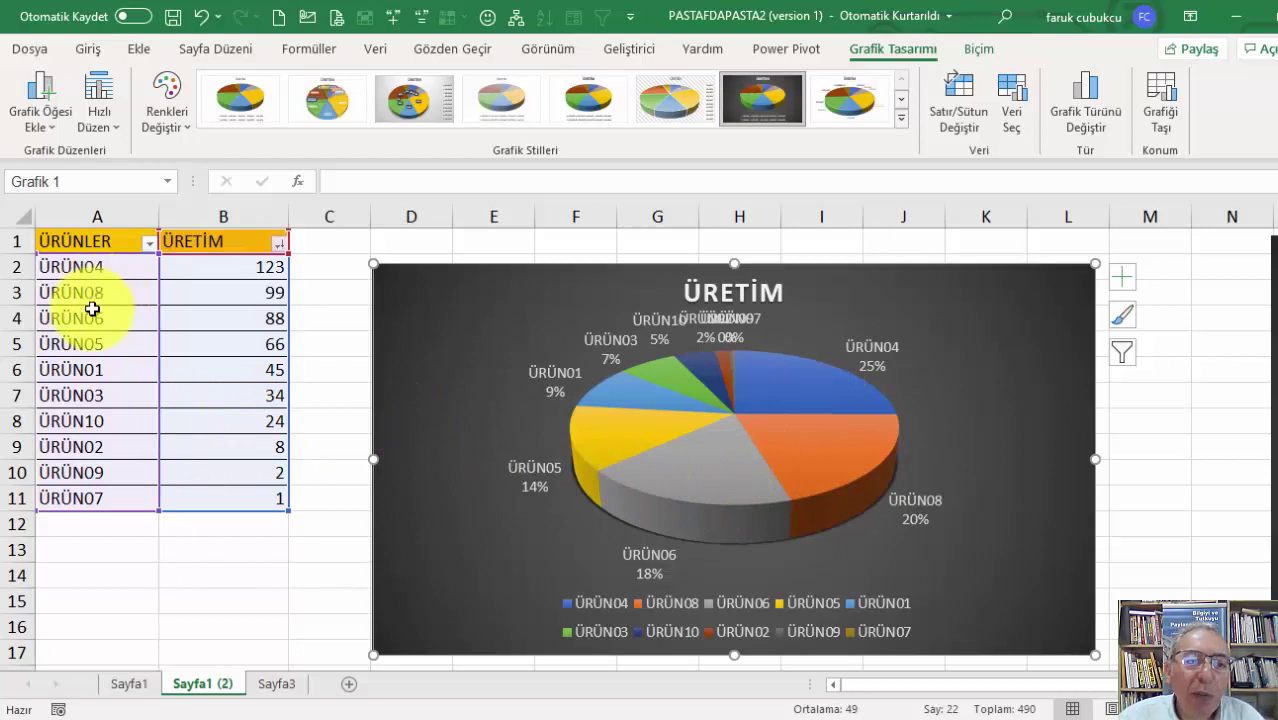
Review the smallest values (ÜRÜN07's 1 in B11, 2 in B10), then delete the pie chart.
left_click(123, 497)
left_click(250, 500)
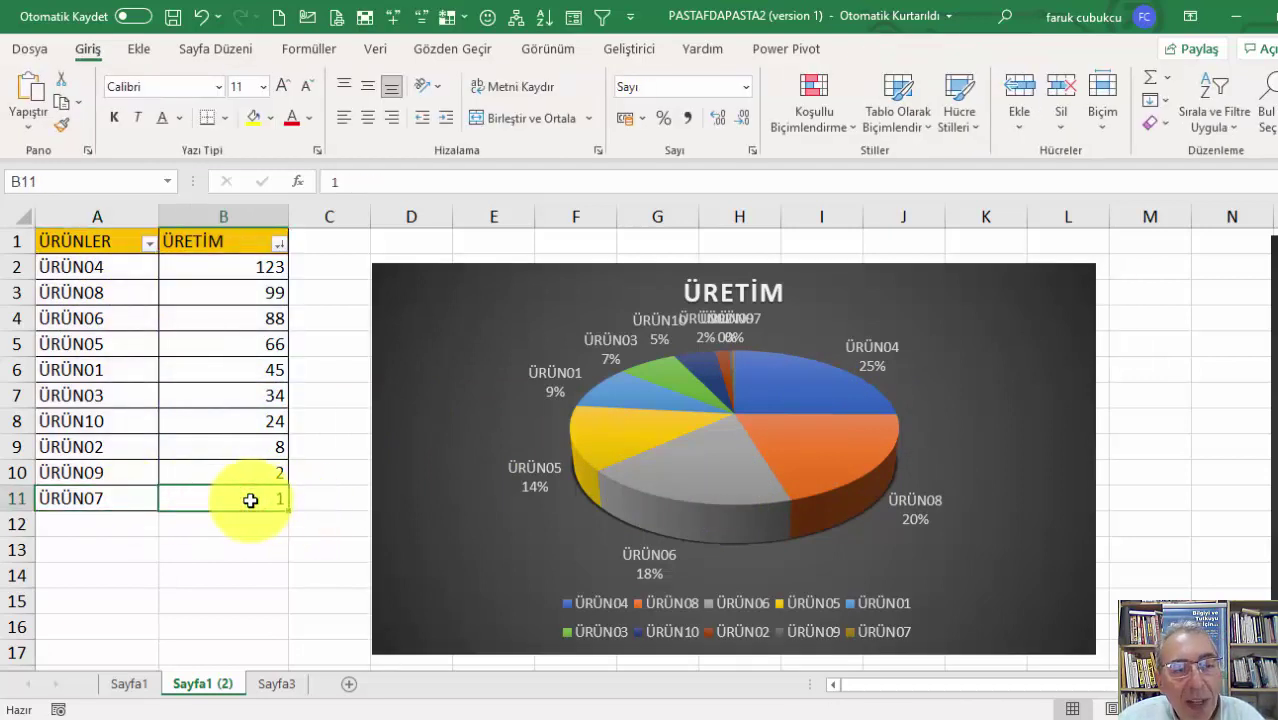
left_click(137, 498)
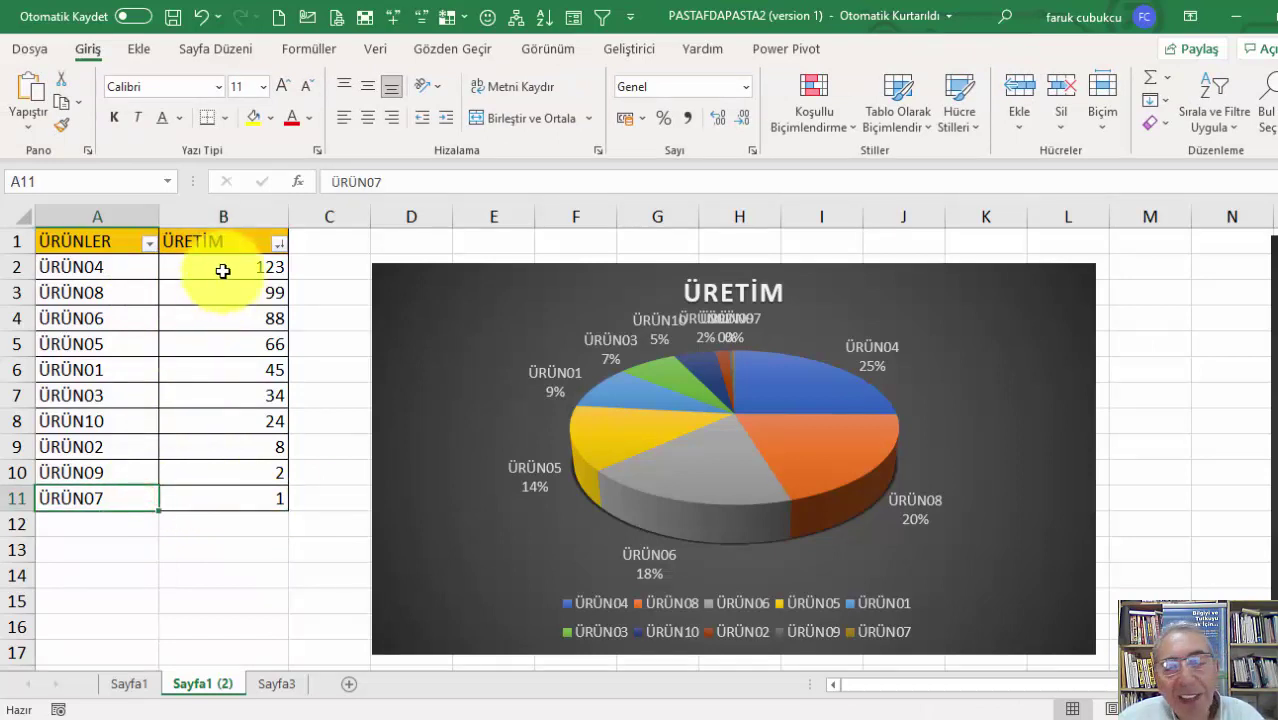
left_click(258, 473)
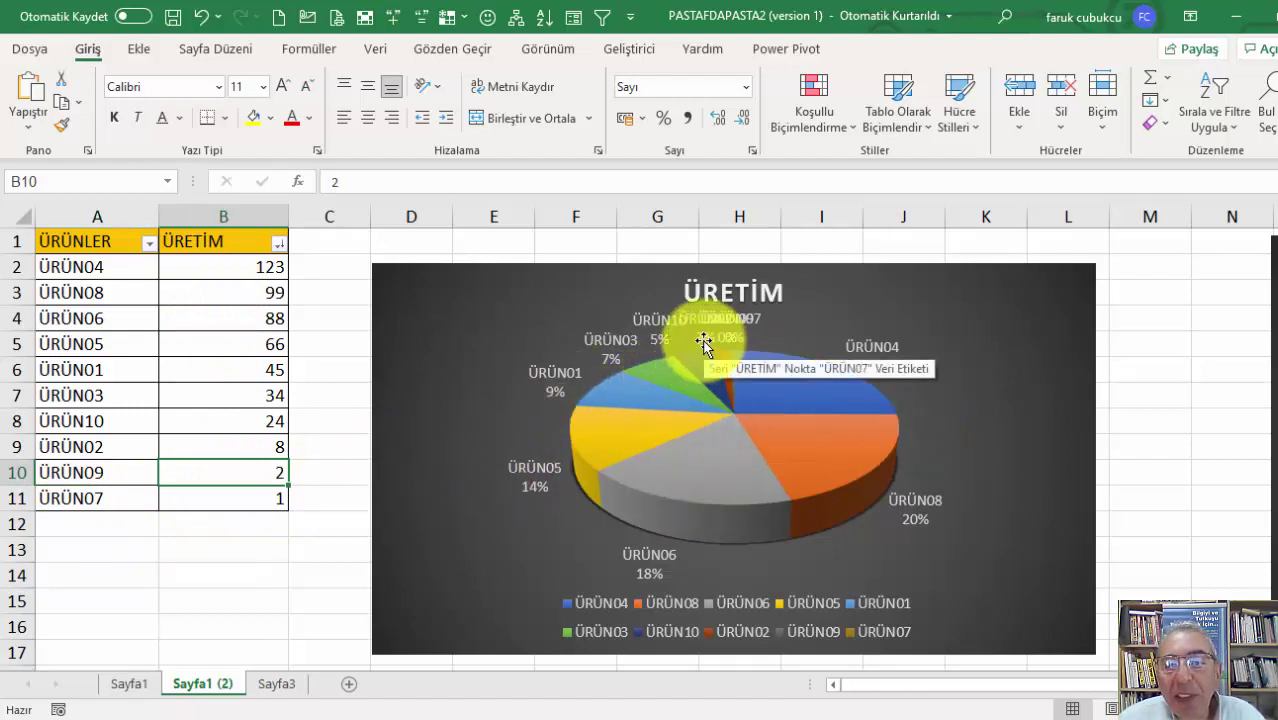
left_click(437, 314)
key("Delete")
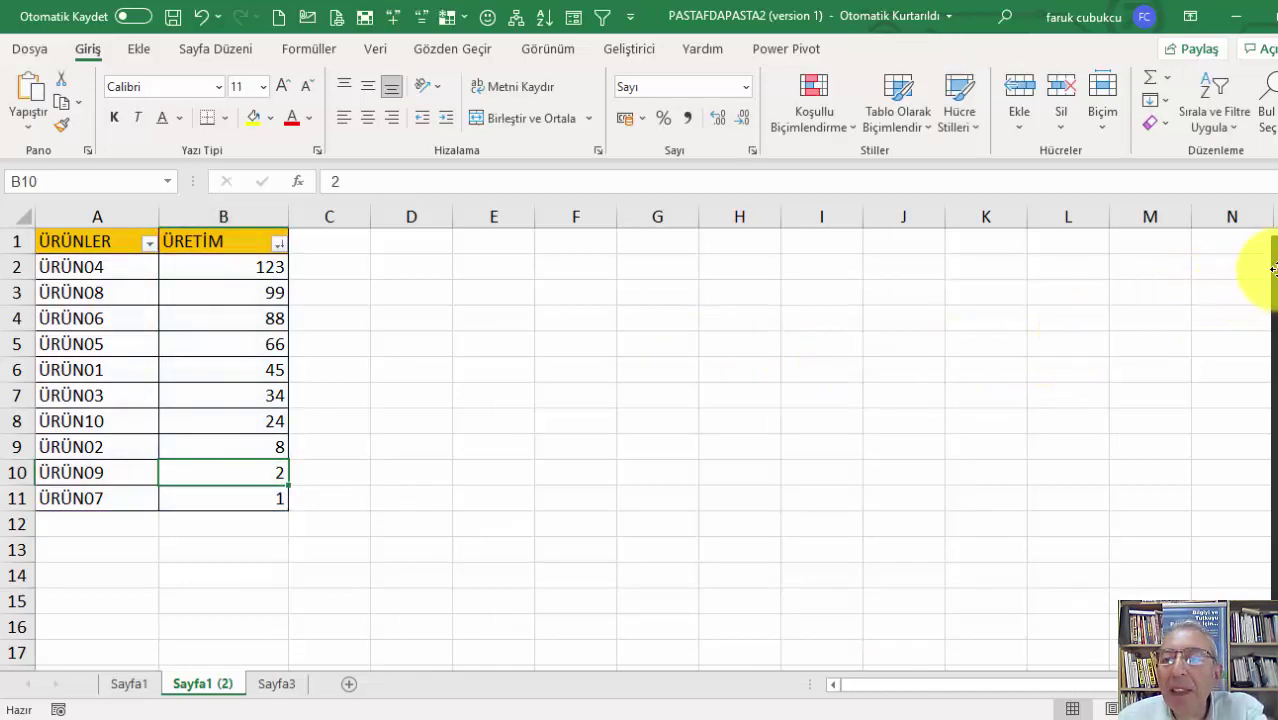
Undo to restore the deleted pie-of-pie chart, nudge it up, then delete it again.
key("ctrl+z")
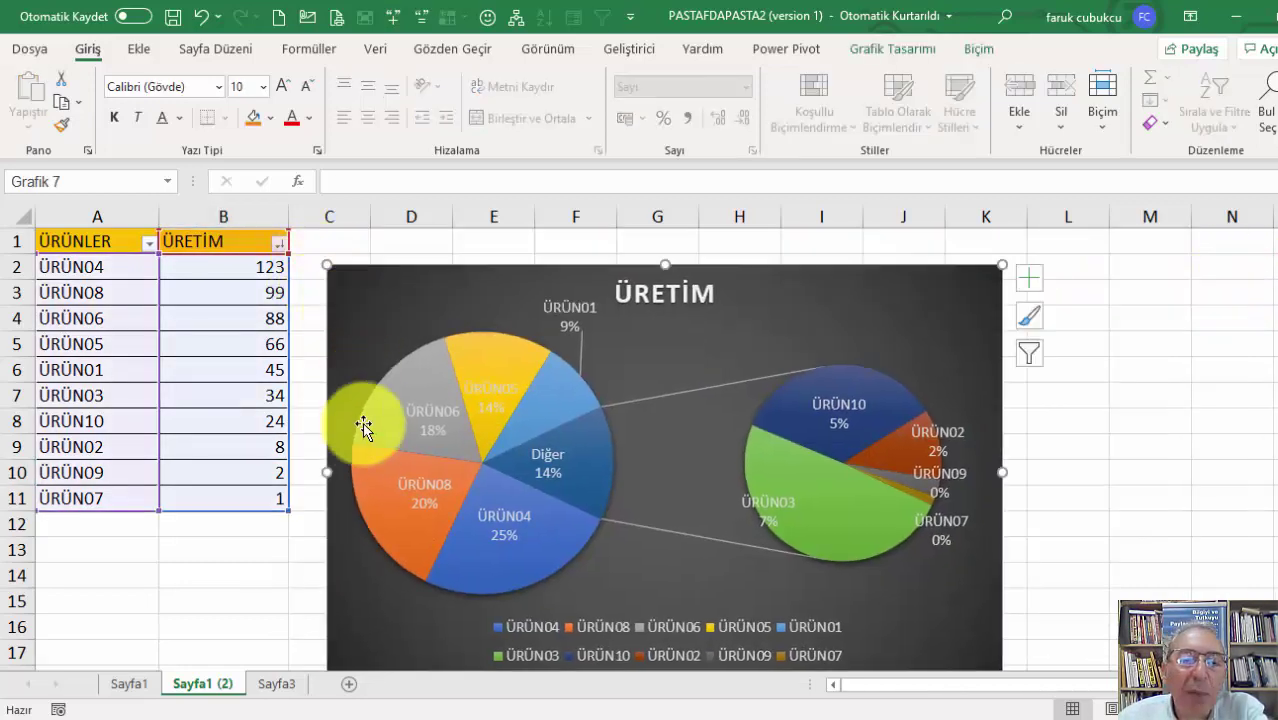
left_click_drag(342, 305, 348, 271)
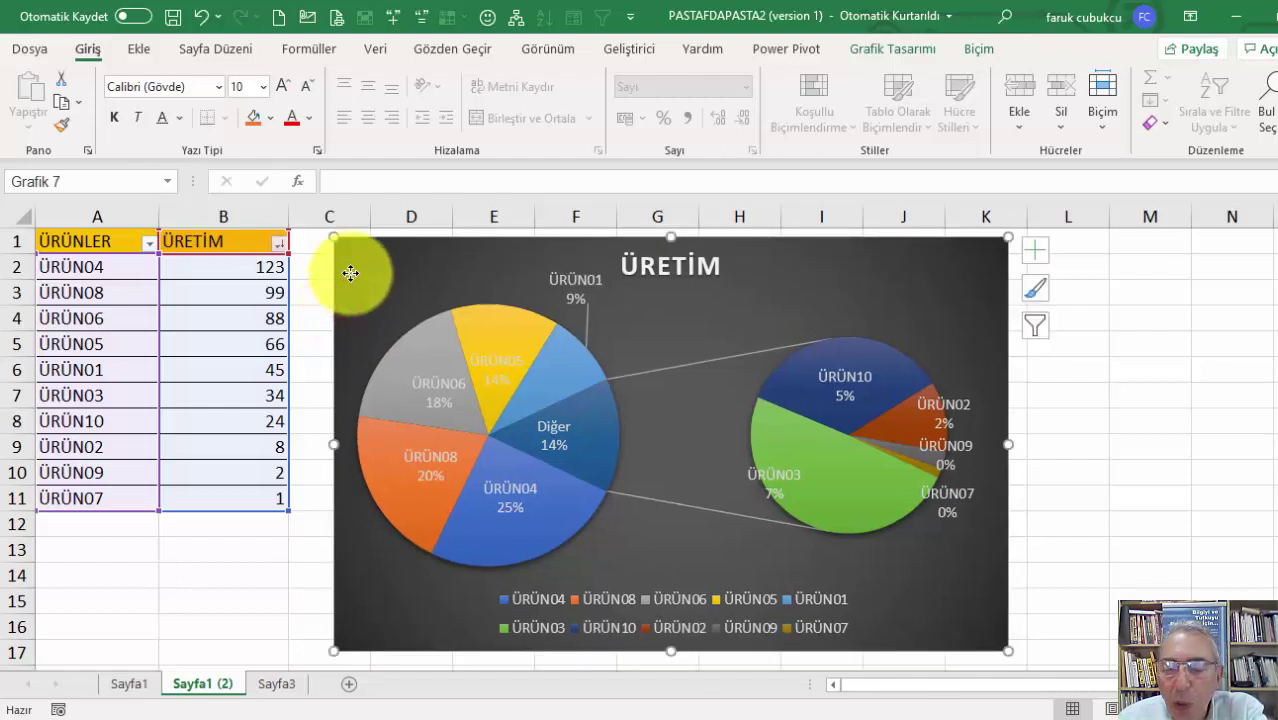
key("Delete")
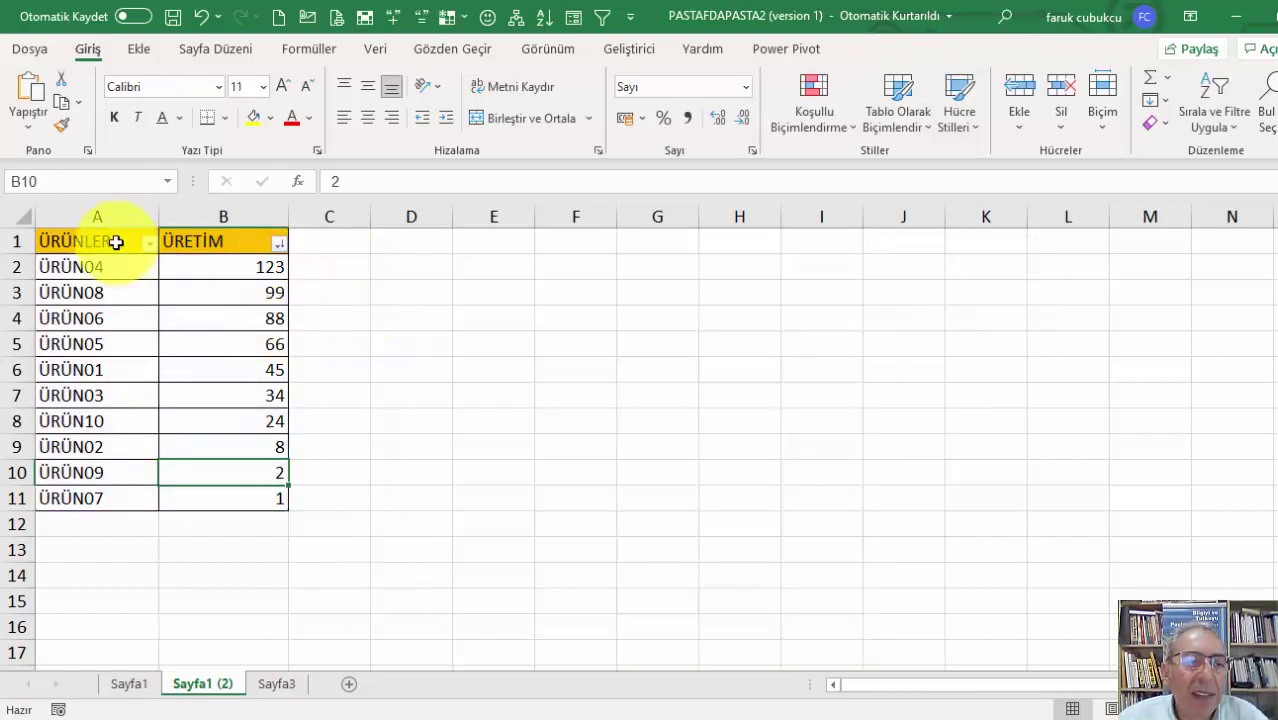
Select A1:B11 and preview a bar-of-pie chart from the Insert pie chart types.
left_click_drag(100, 241, 217, 498)
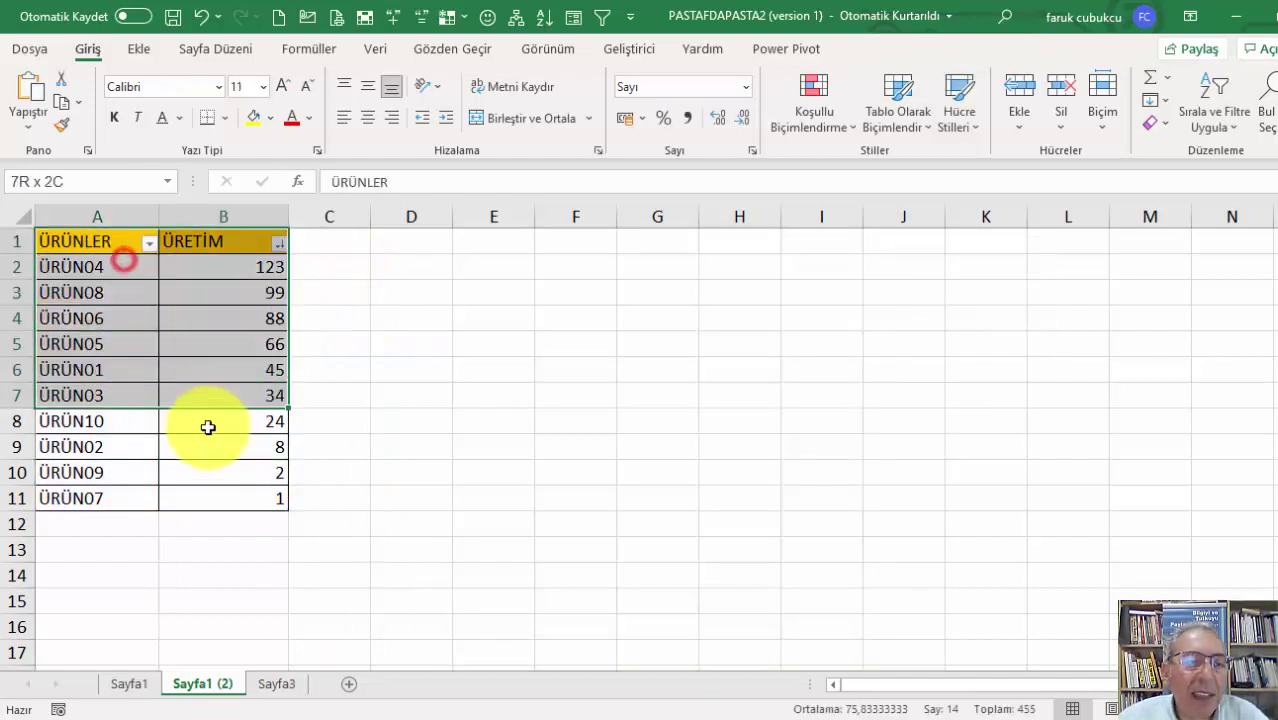
left_click(138, 48)
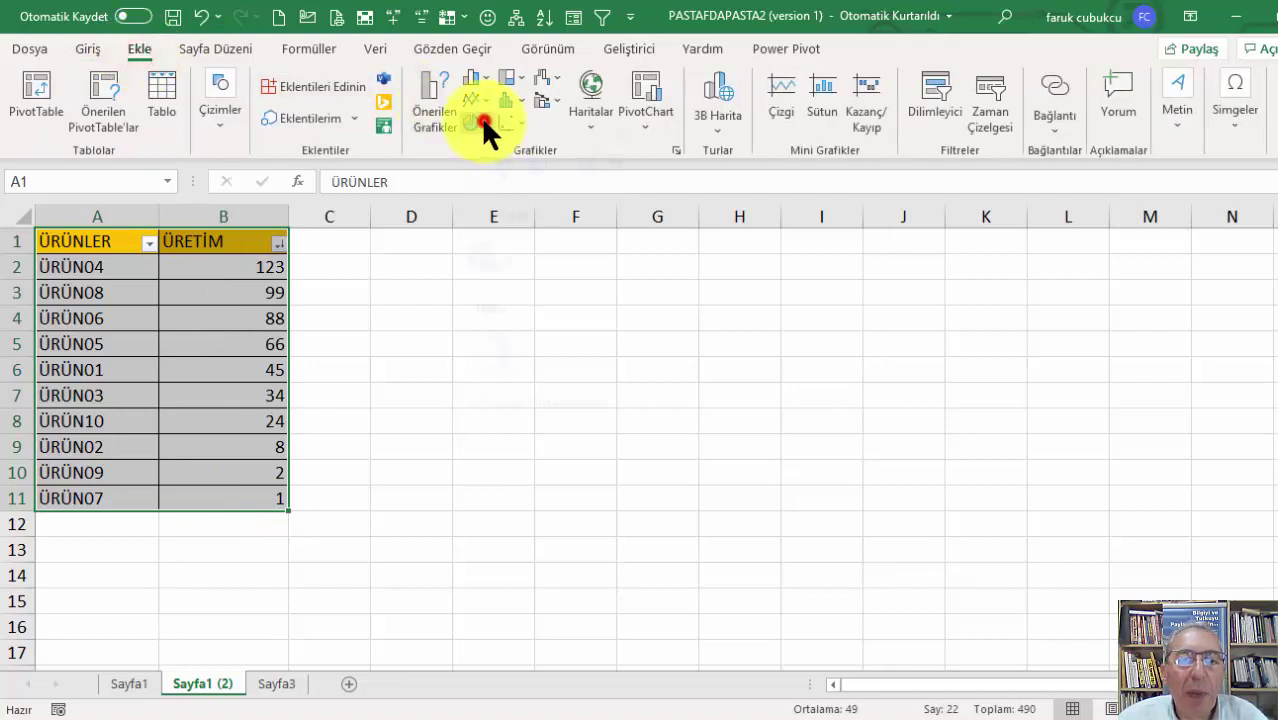
left_click(478, 120)
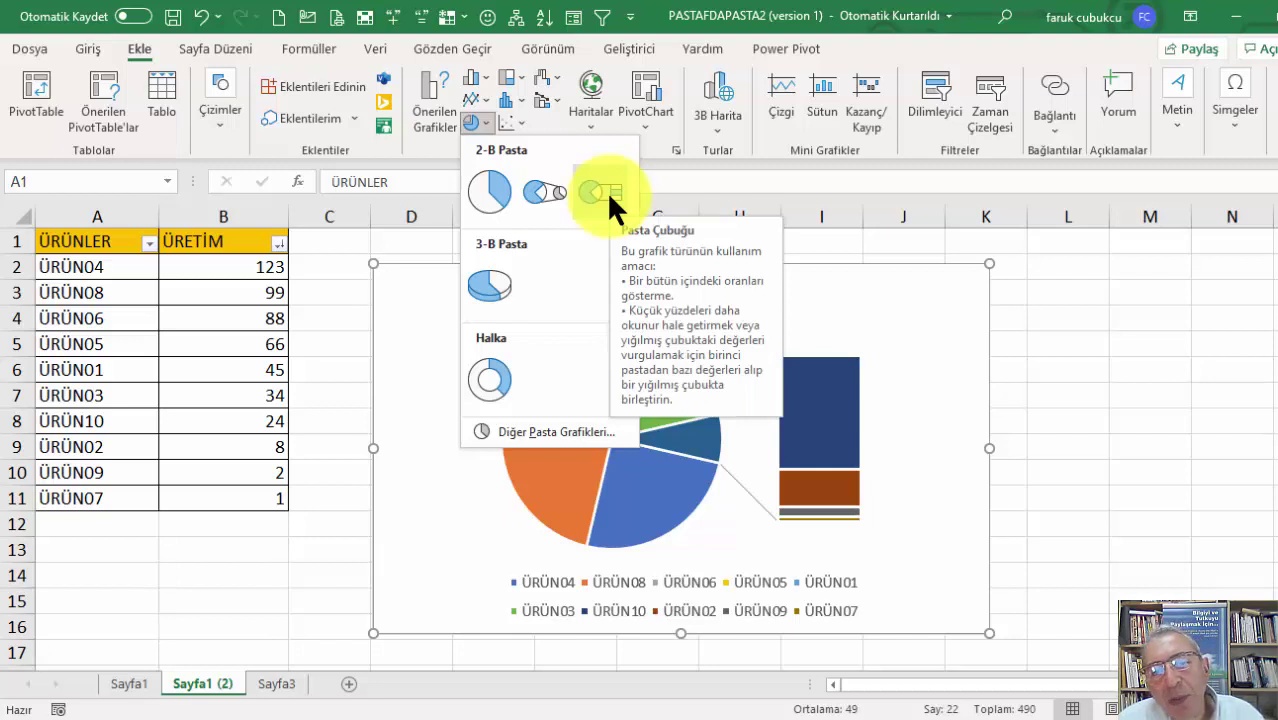
Insert a pie-of-pie chart of the product data and give it the dark style.
left_click(542, 191)
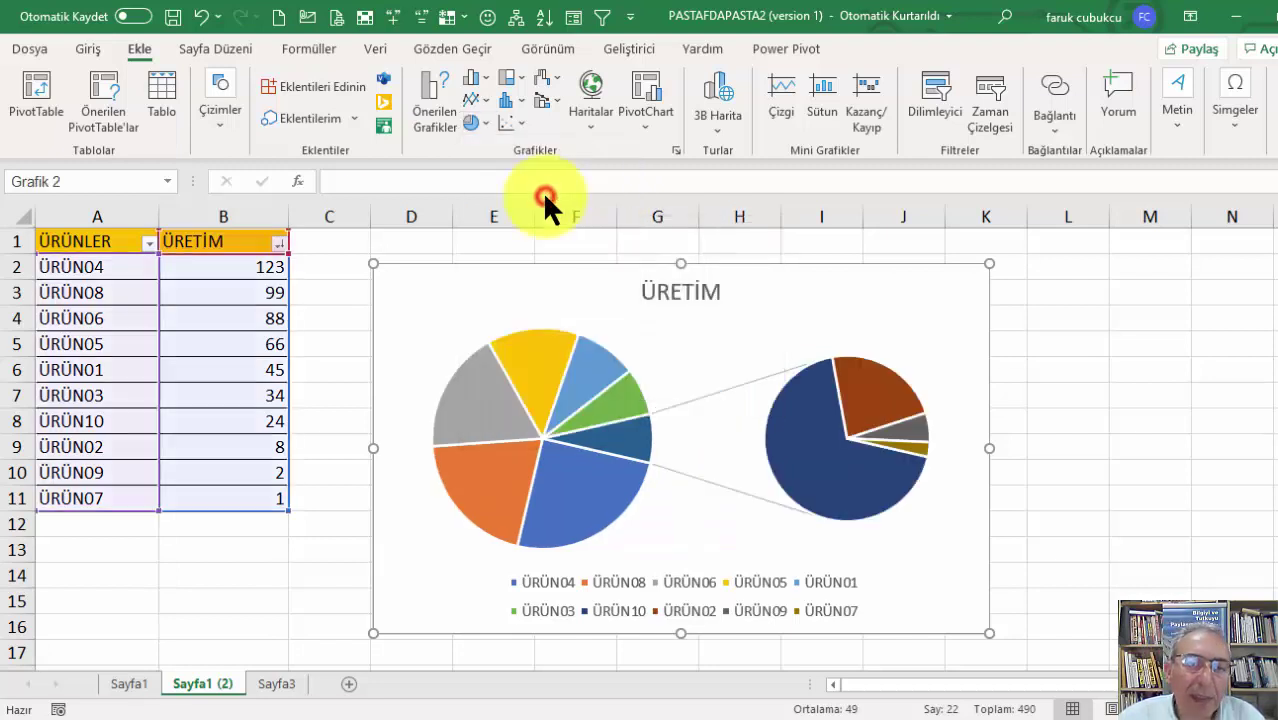
left_click_drag(441, 298, 430, 277)
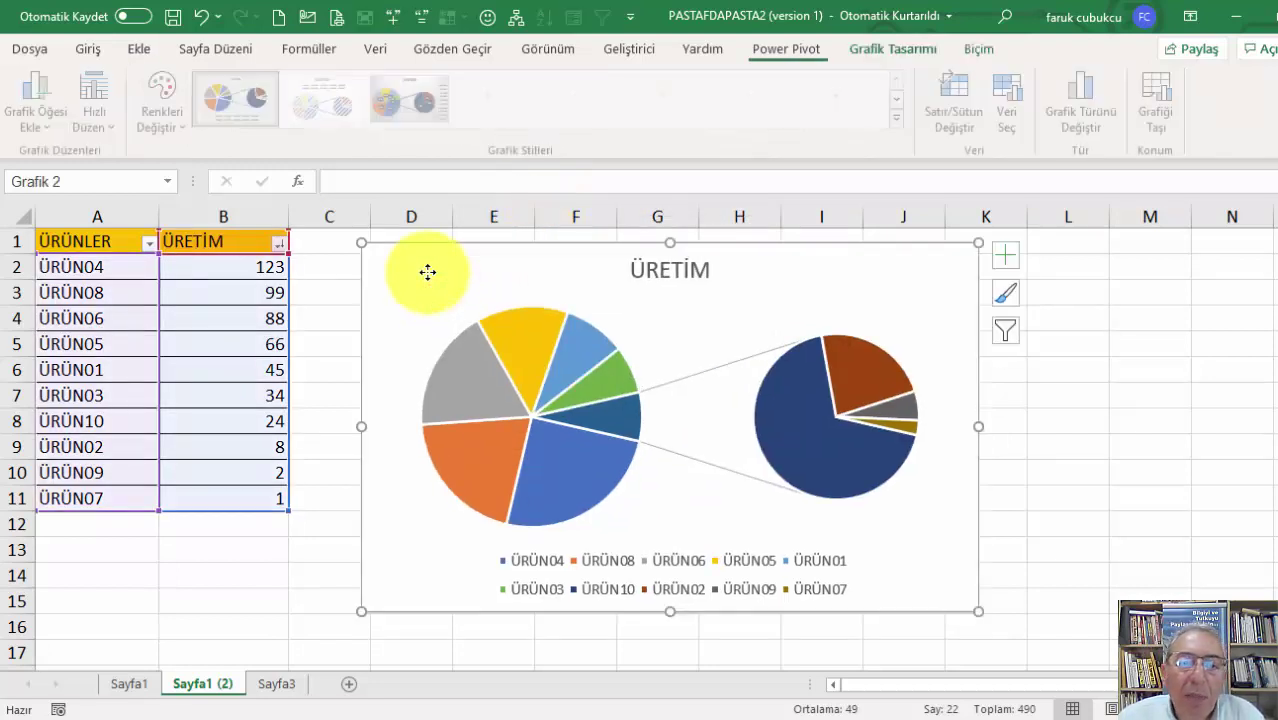
left_click(410, 97)
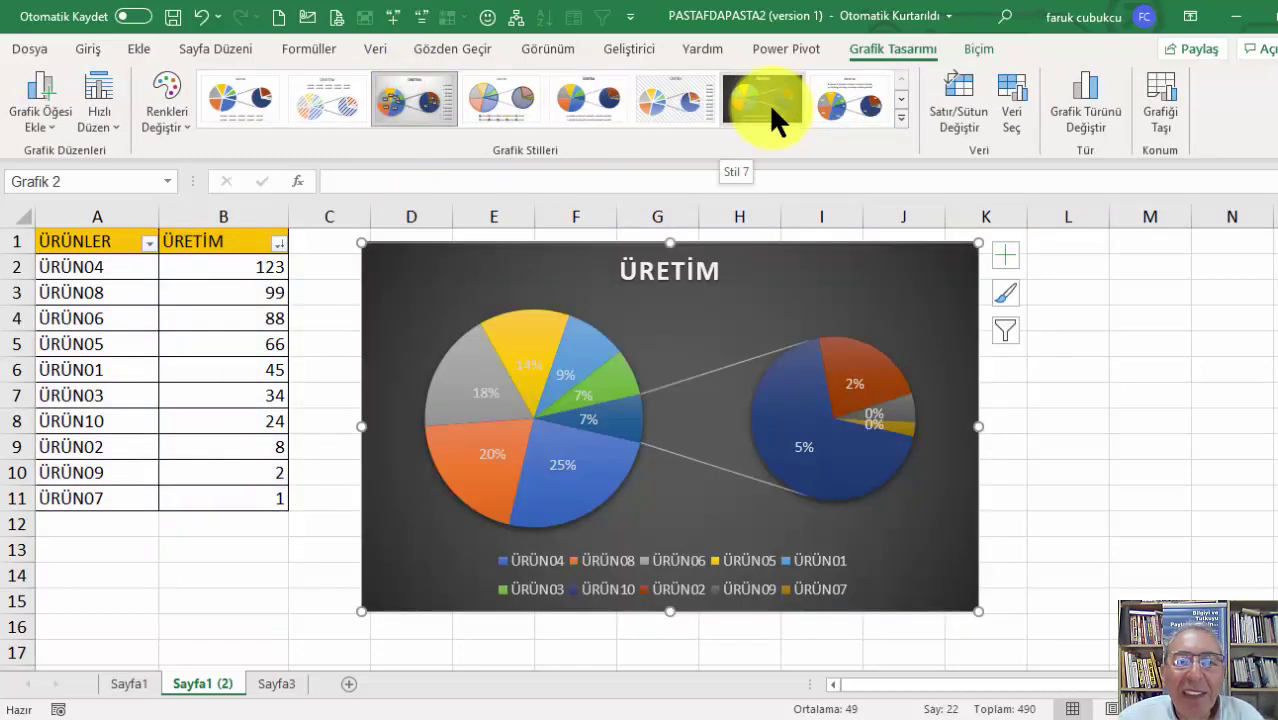
left_click(768, 103)
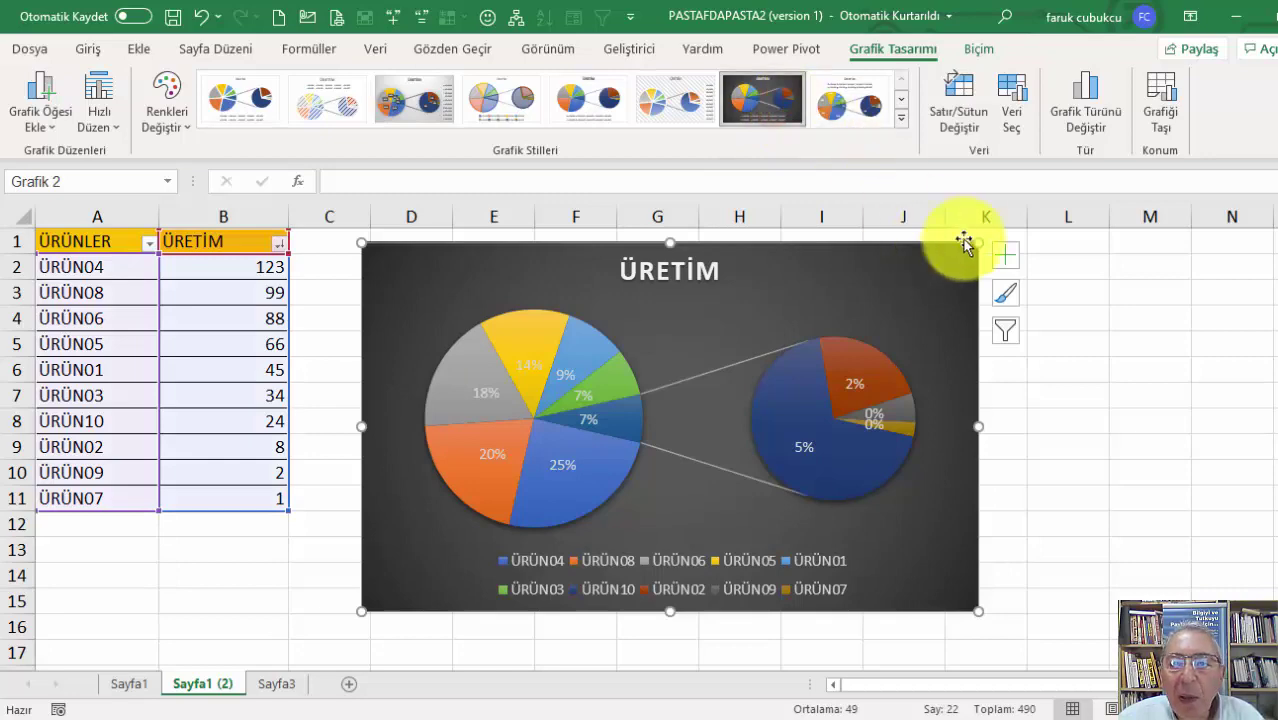
After trying a light labelled style, reapply the dark style and enlarge the chart slightly.
left_click(896, 116)
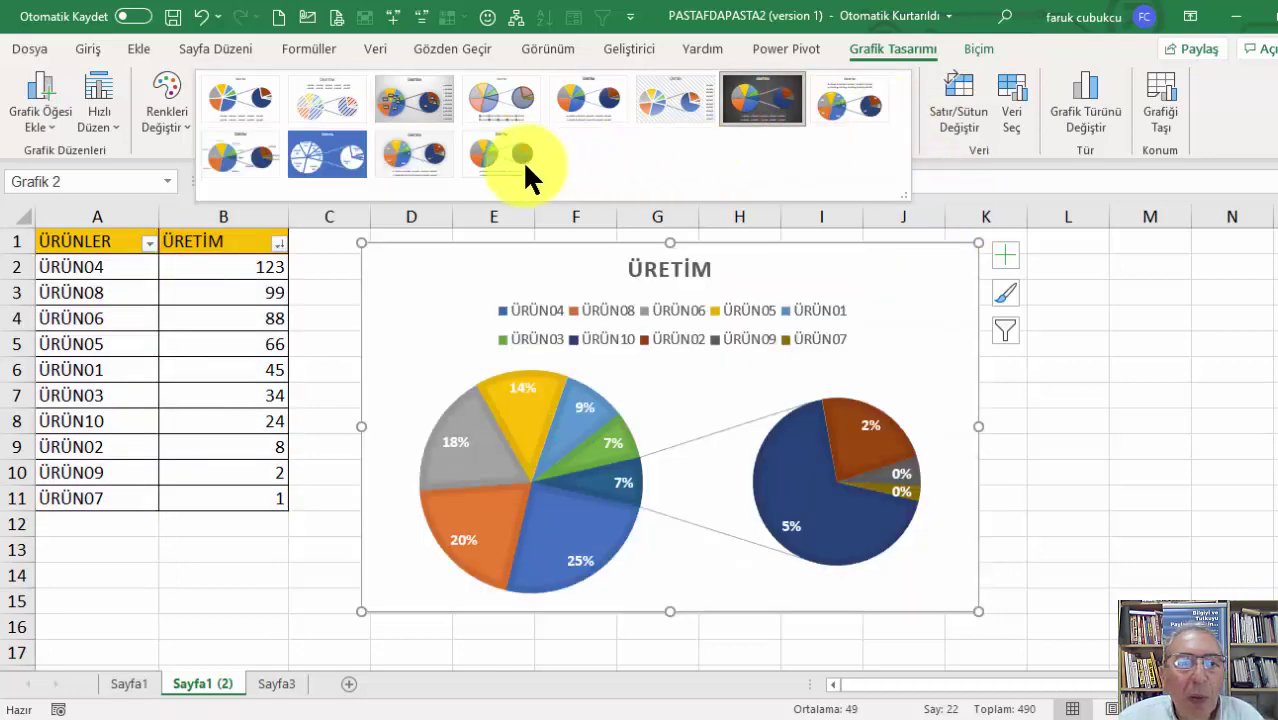
left_click(264, 156)
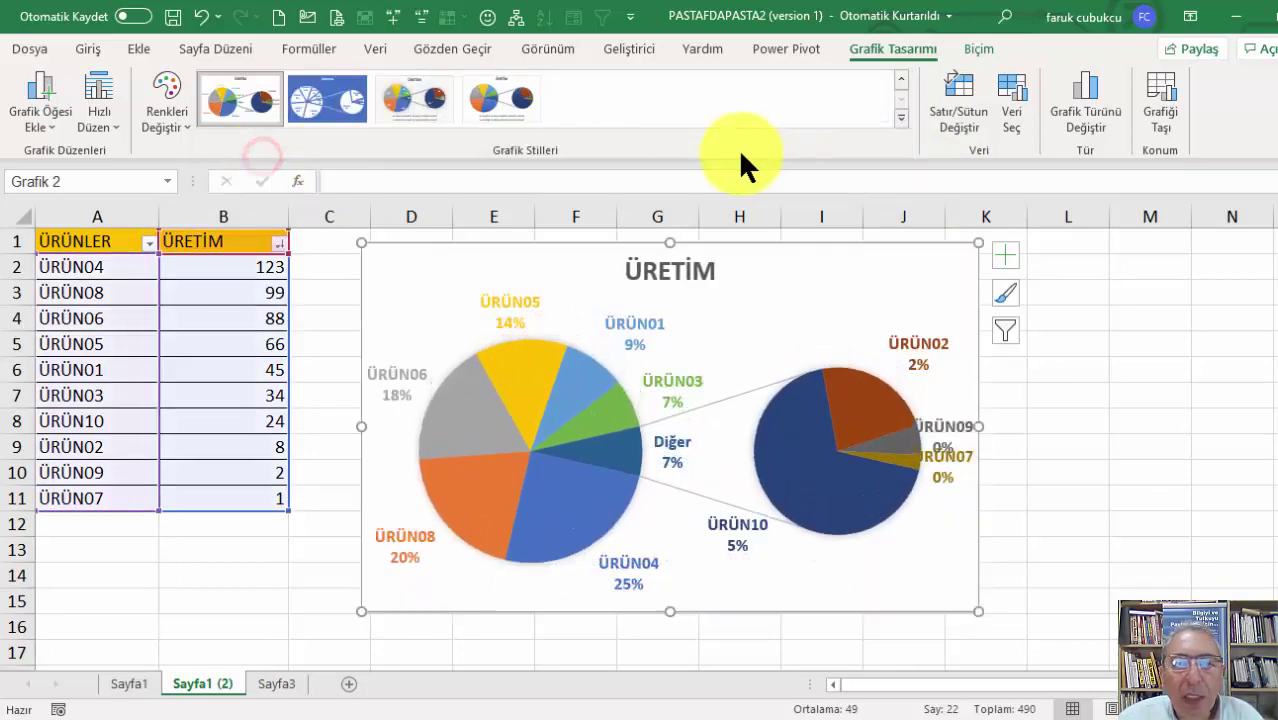
left_click(900, 79)
left_click(759, 93)
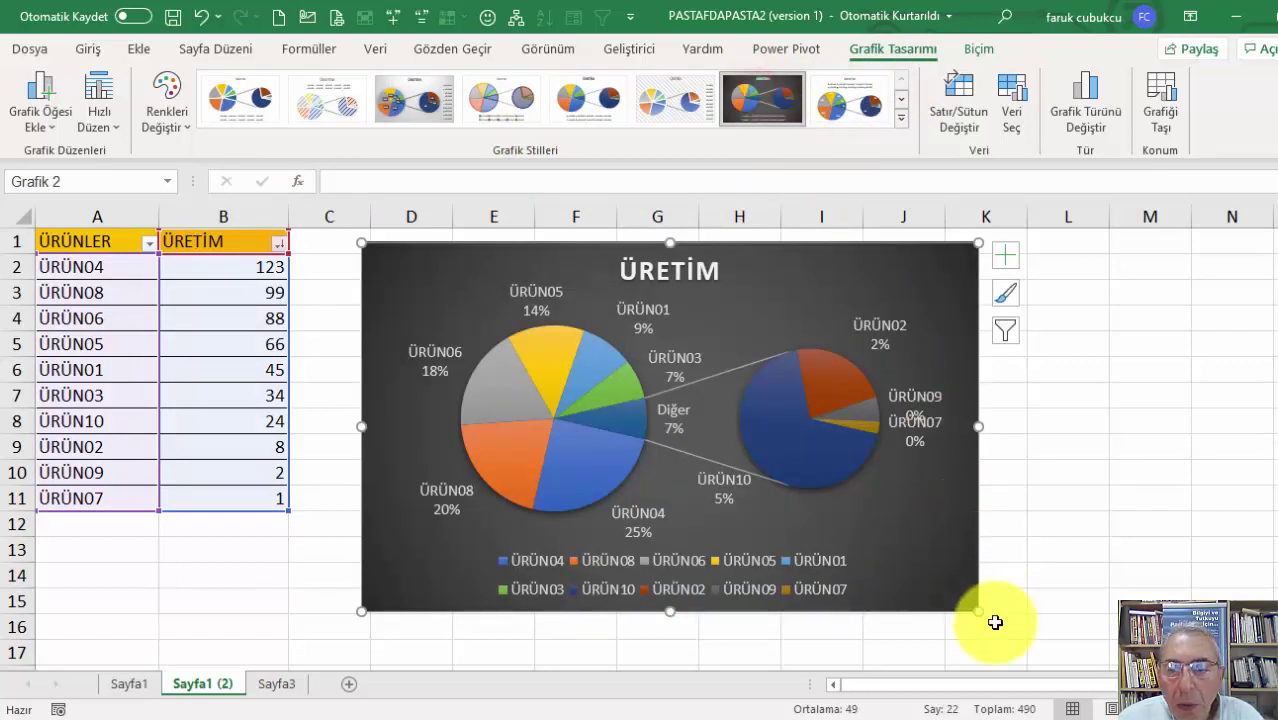
left_click_drag(972, 609, 1027, 633)
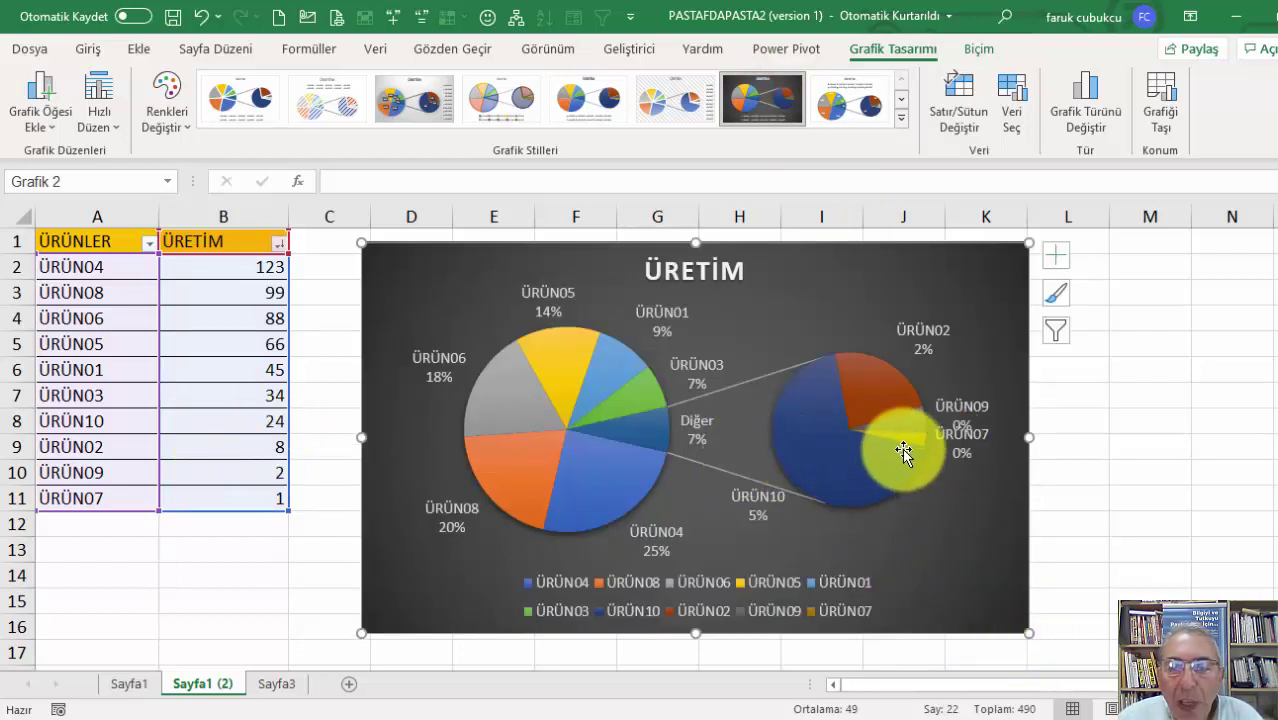
In Format Data Series, split the series by Percentage value with values below 6%.
right_click(616, 436)
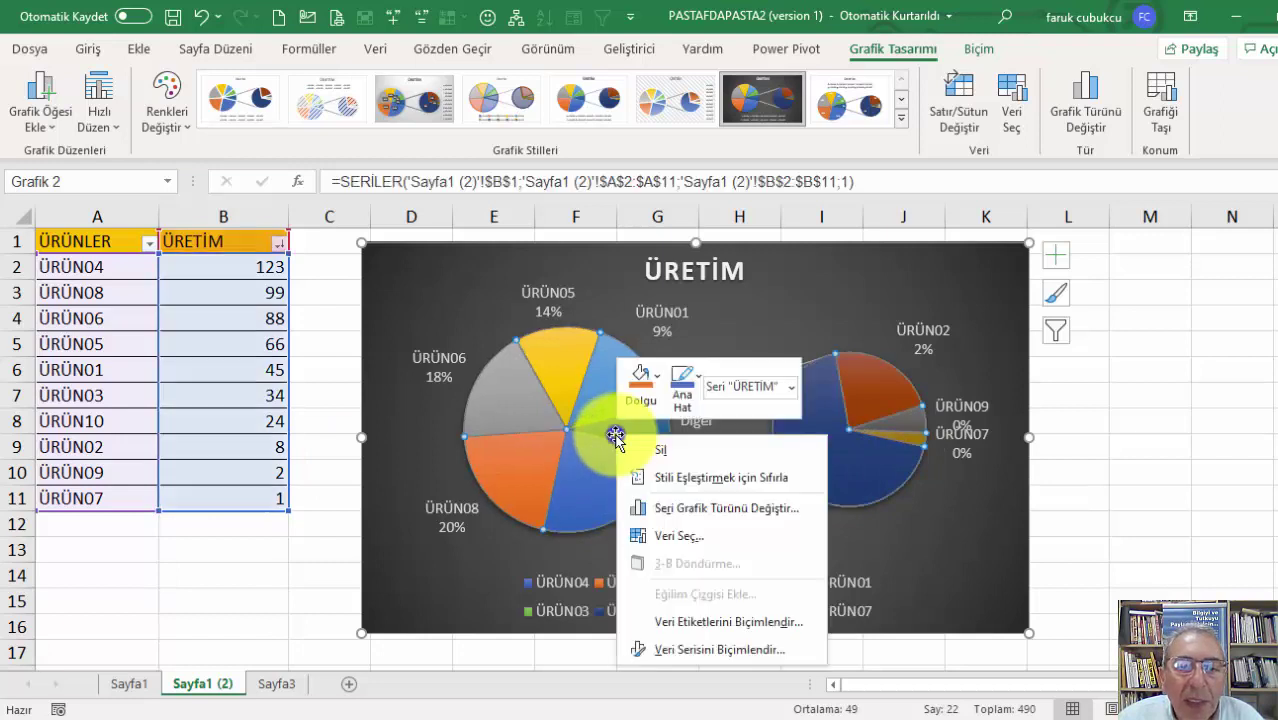
left_click(685, 648)
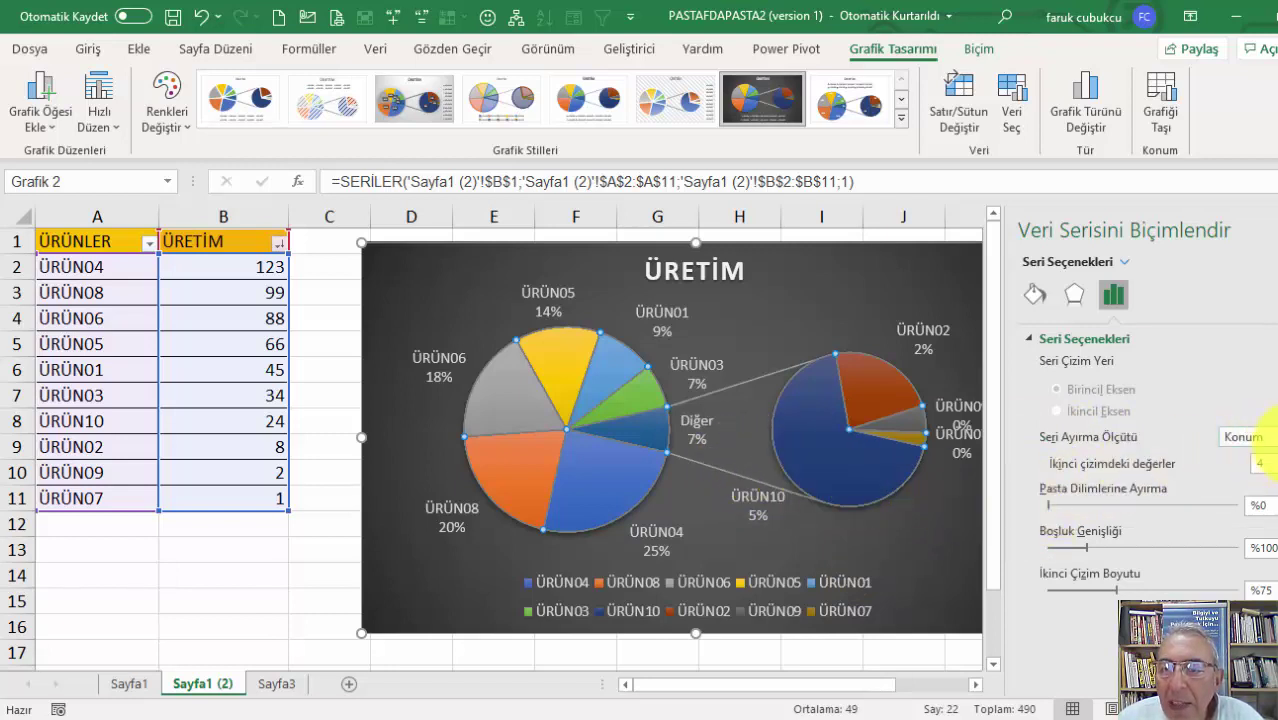
left_click(1262, 437)
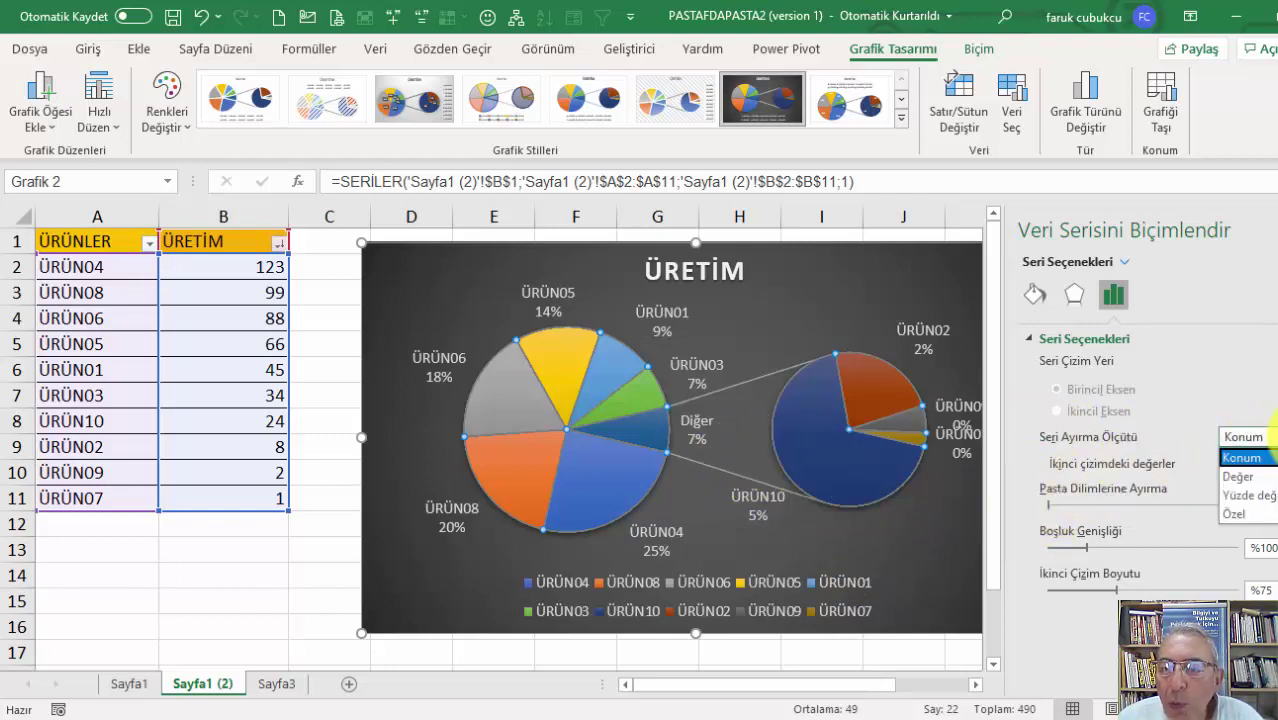
left_click(1262, 495)
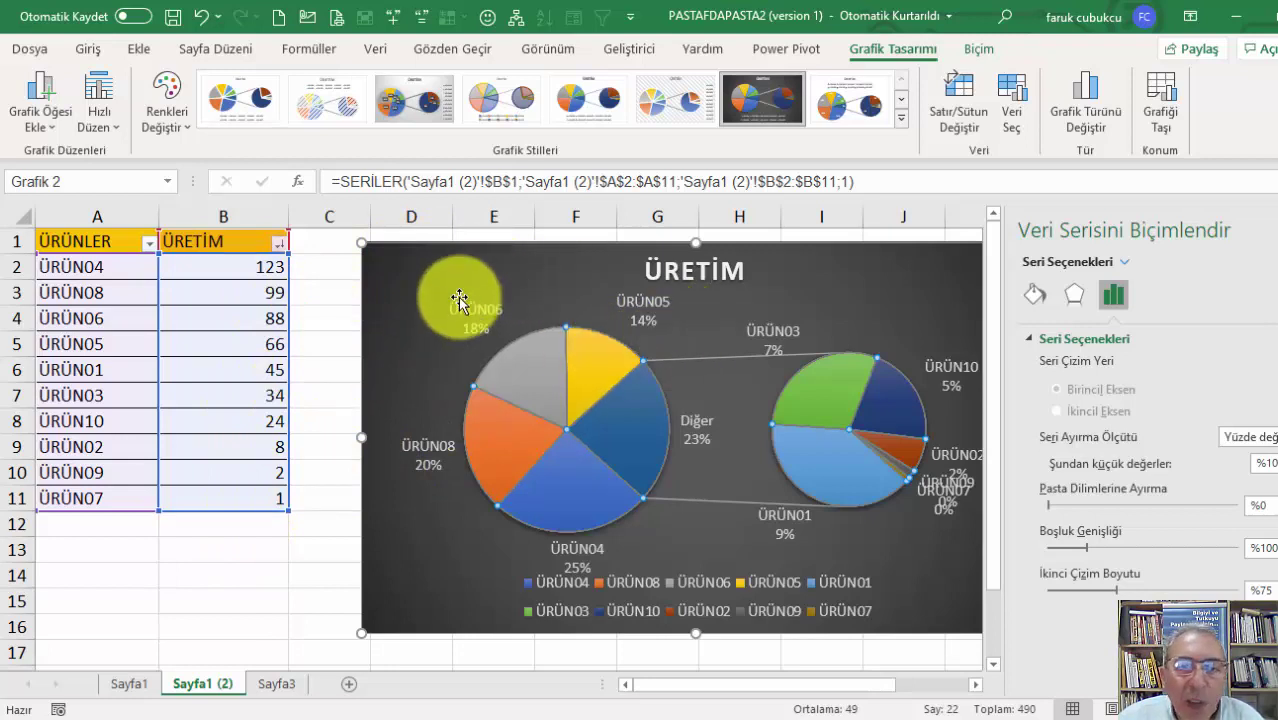
left_click(1274, 469)
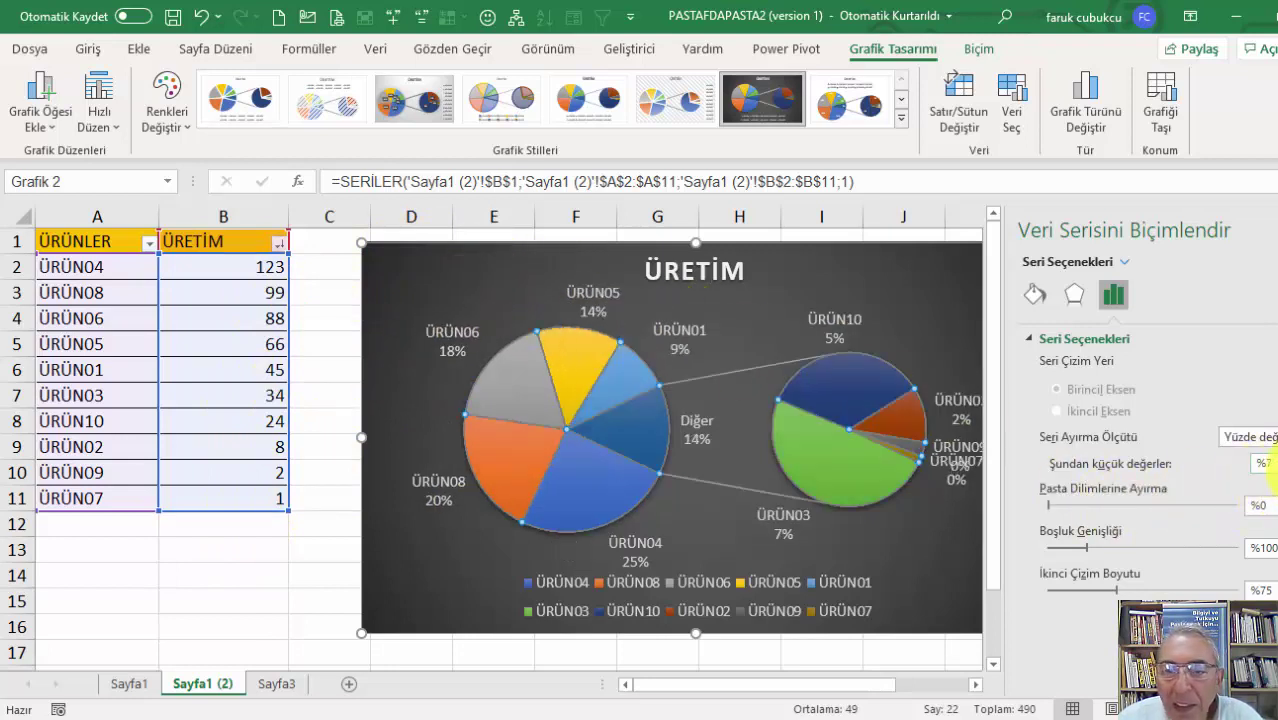
left_click(1274, 469)
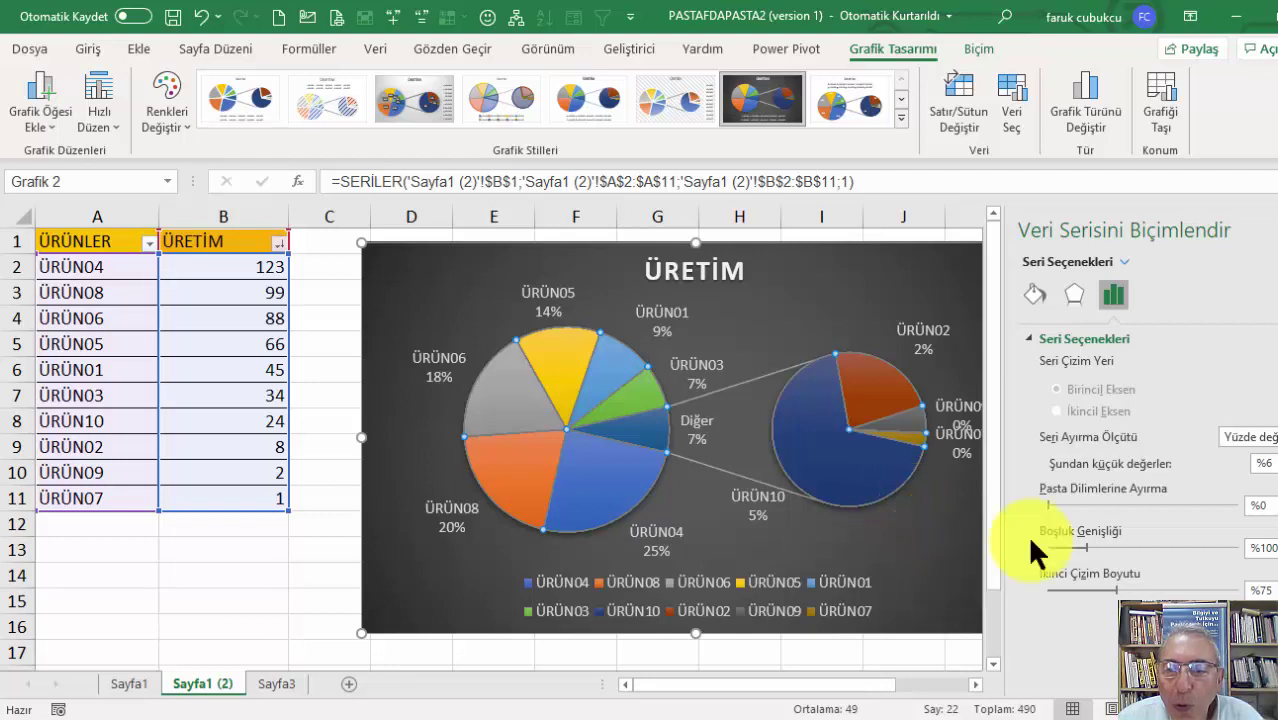
Move the chart left beside the table and raise the split threshold to 7%.
mouse_move(414, 280)
left_mouse_down()
mouse_move(355, 277)
mouse_move(345, 291)
left_mouse_up()
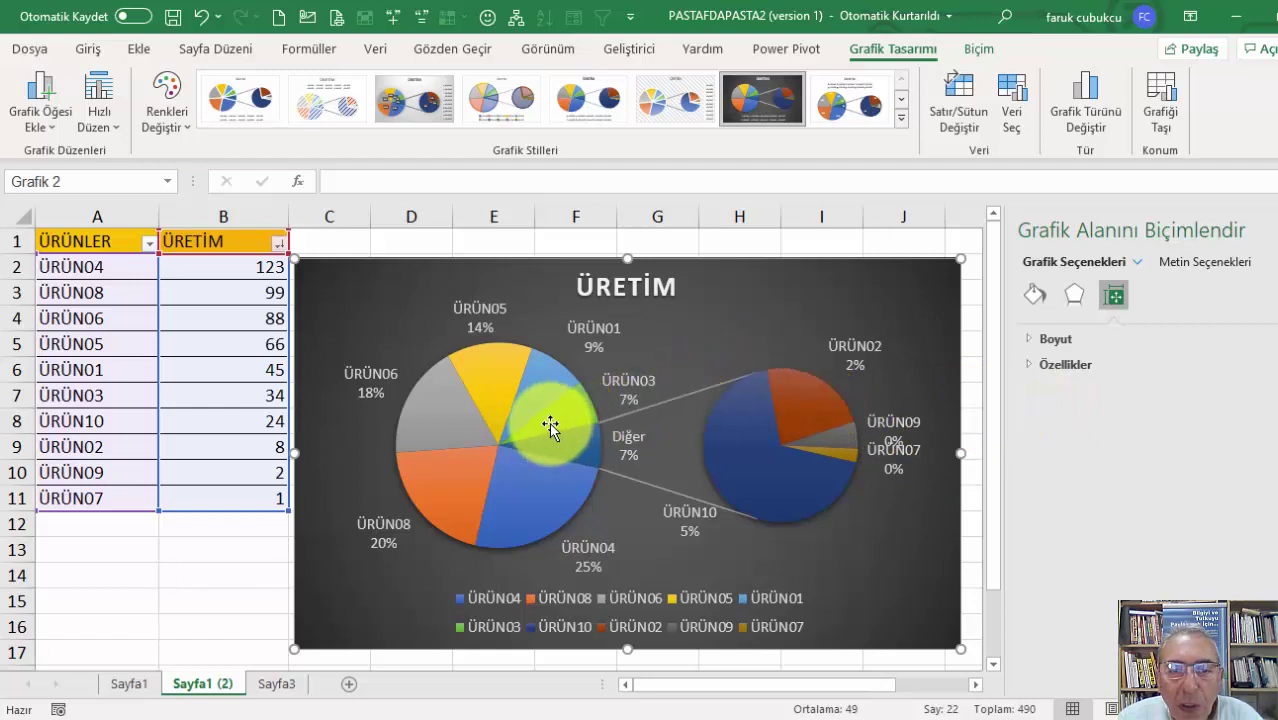
left_click(441, 427)
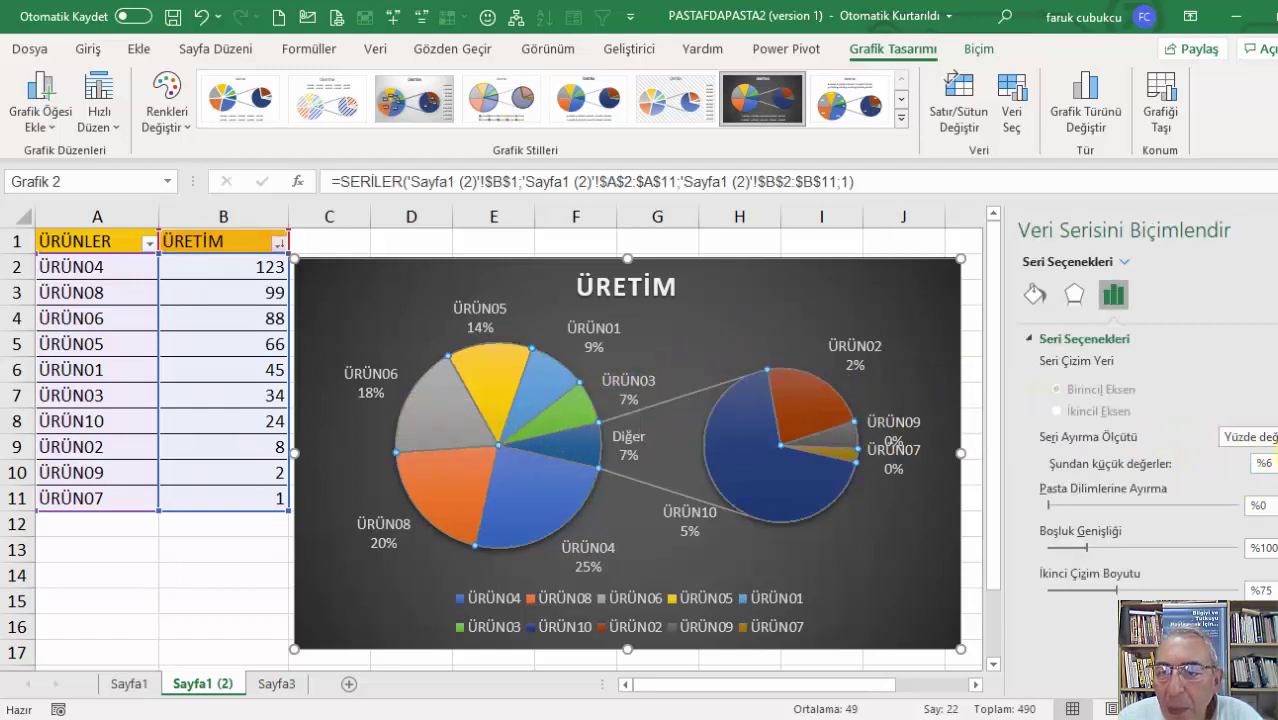
left_click(1273, 457)
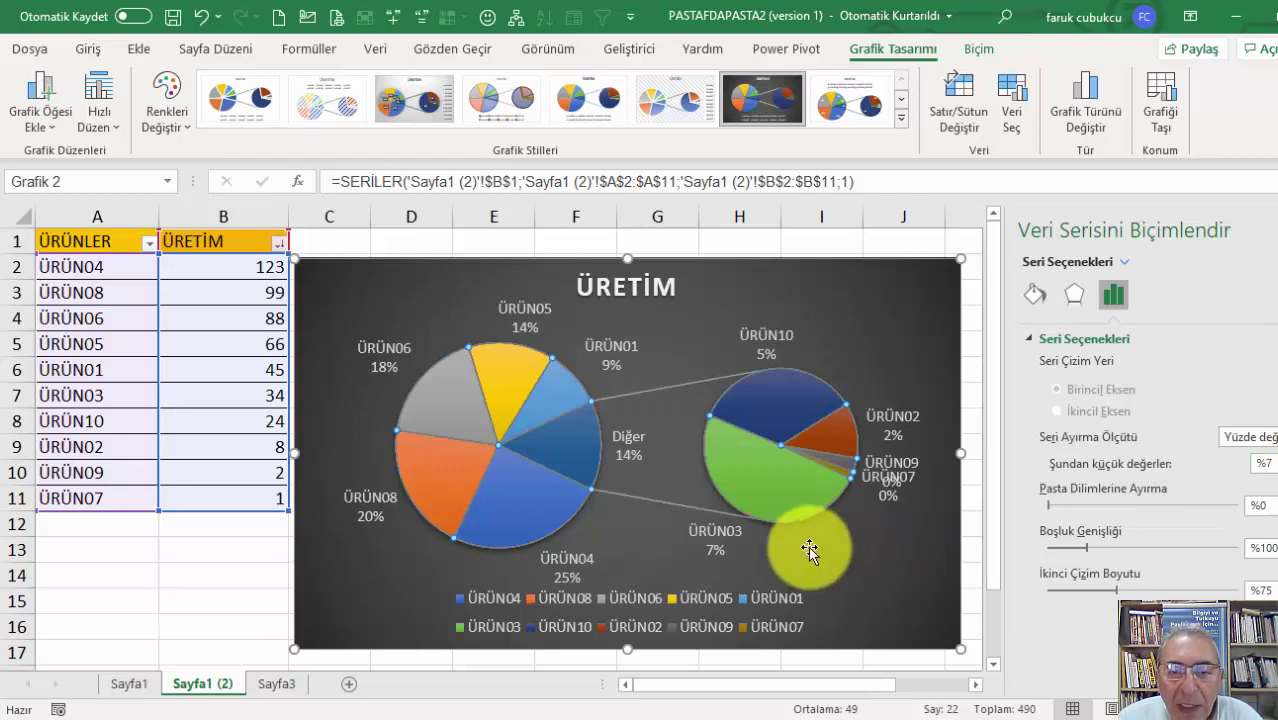
Drag the ÜRÜN07 data label down below ÜRÜN09, then select all data labels.
left_click(891, 483)
left_click(898, 507)
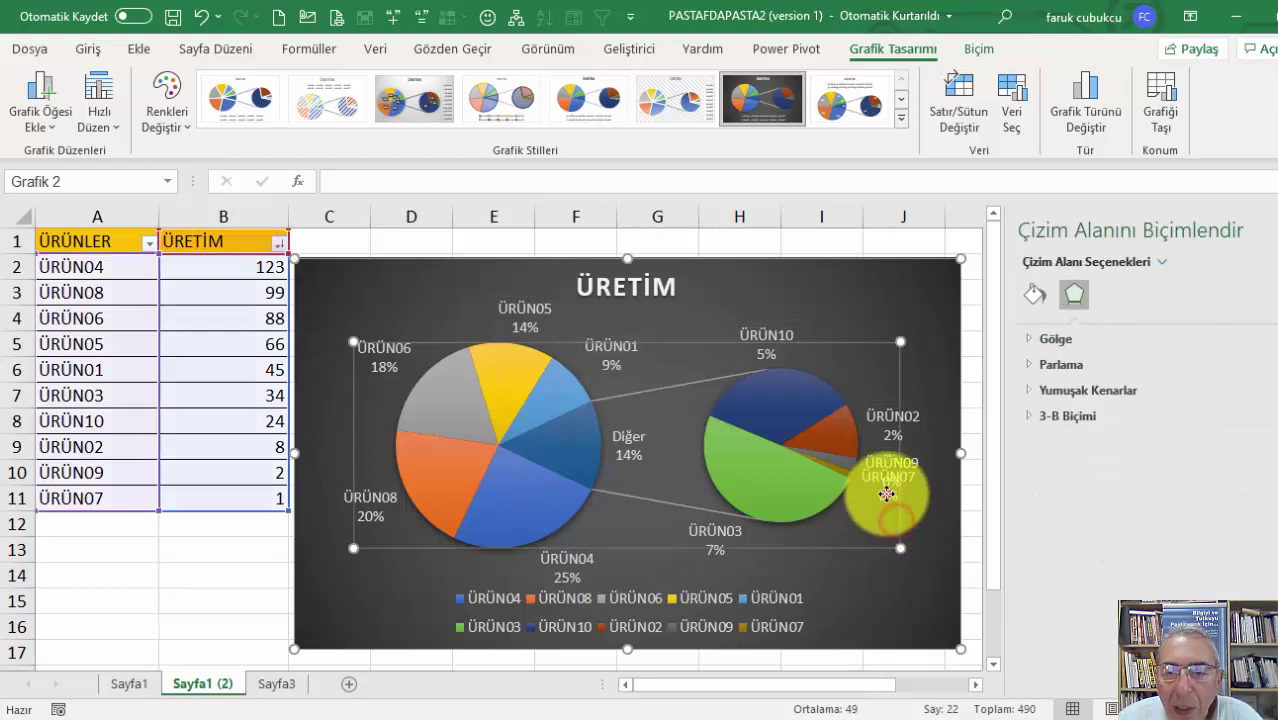
left_click(893, 503)
left_click(893, 505)
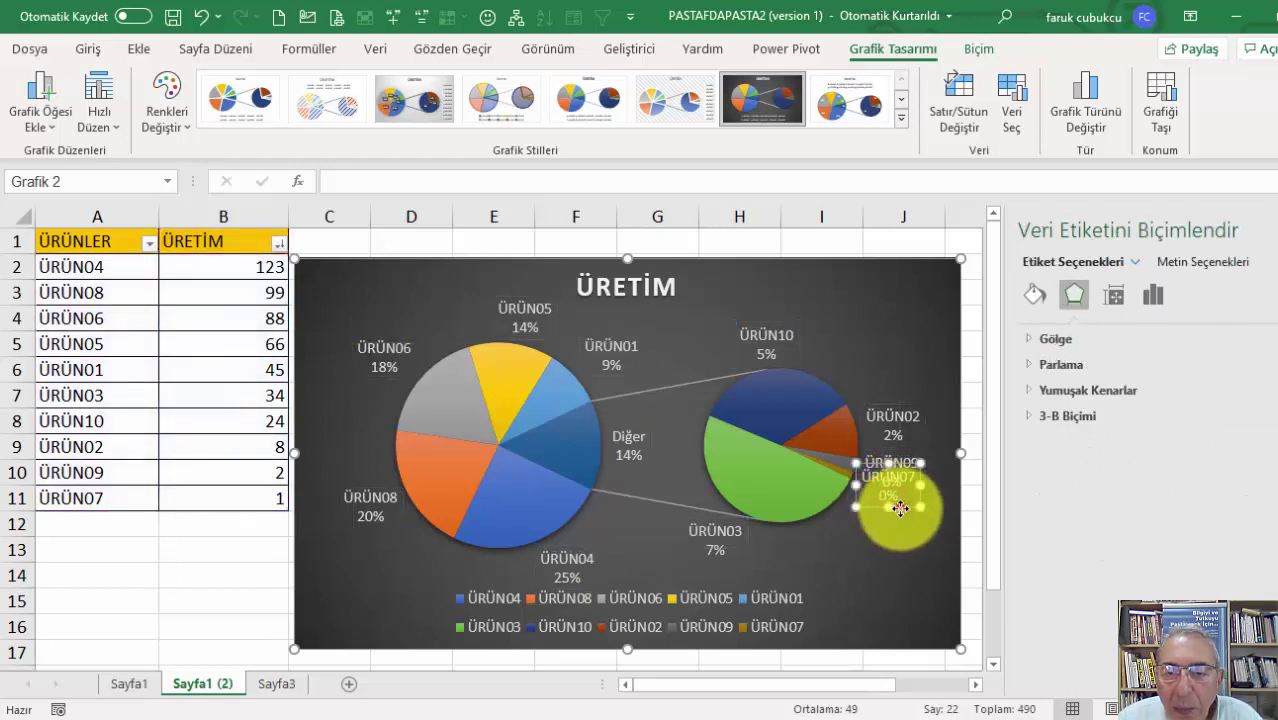
left_click_drag(900, 508, 906, 540)
left_click(890, 565)
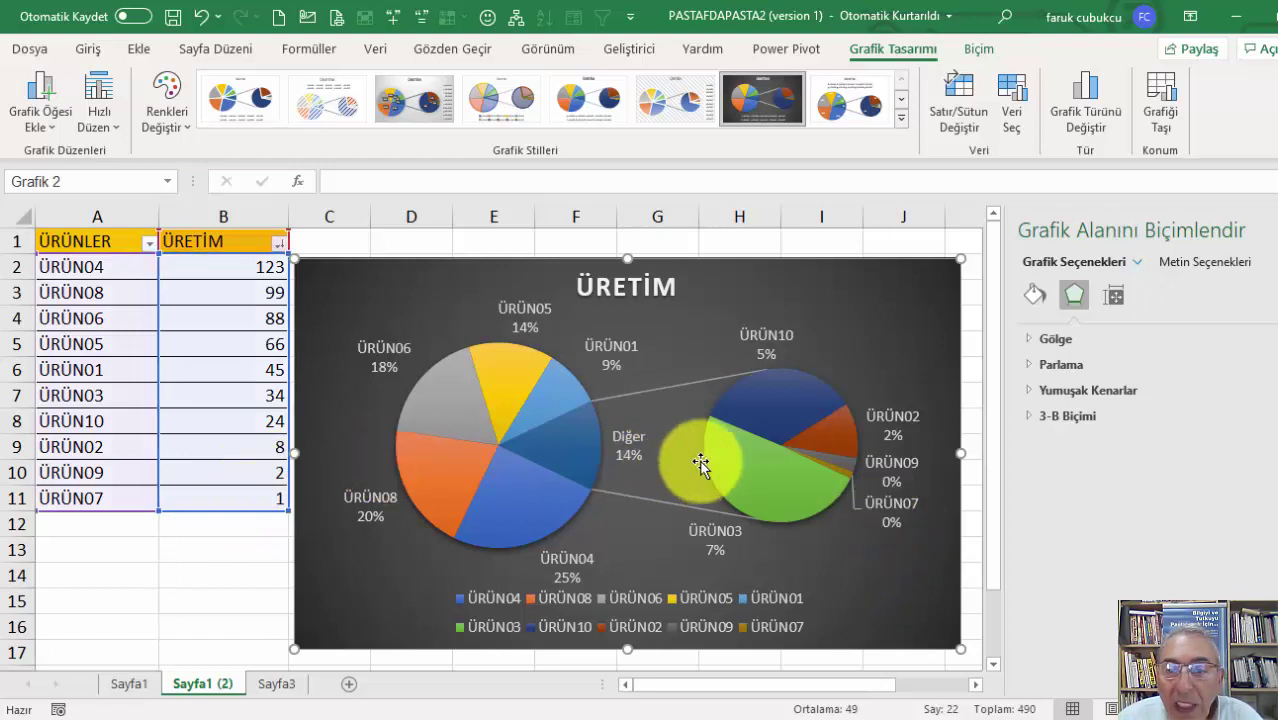
left_click(889, 514)
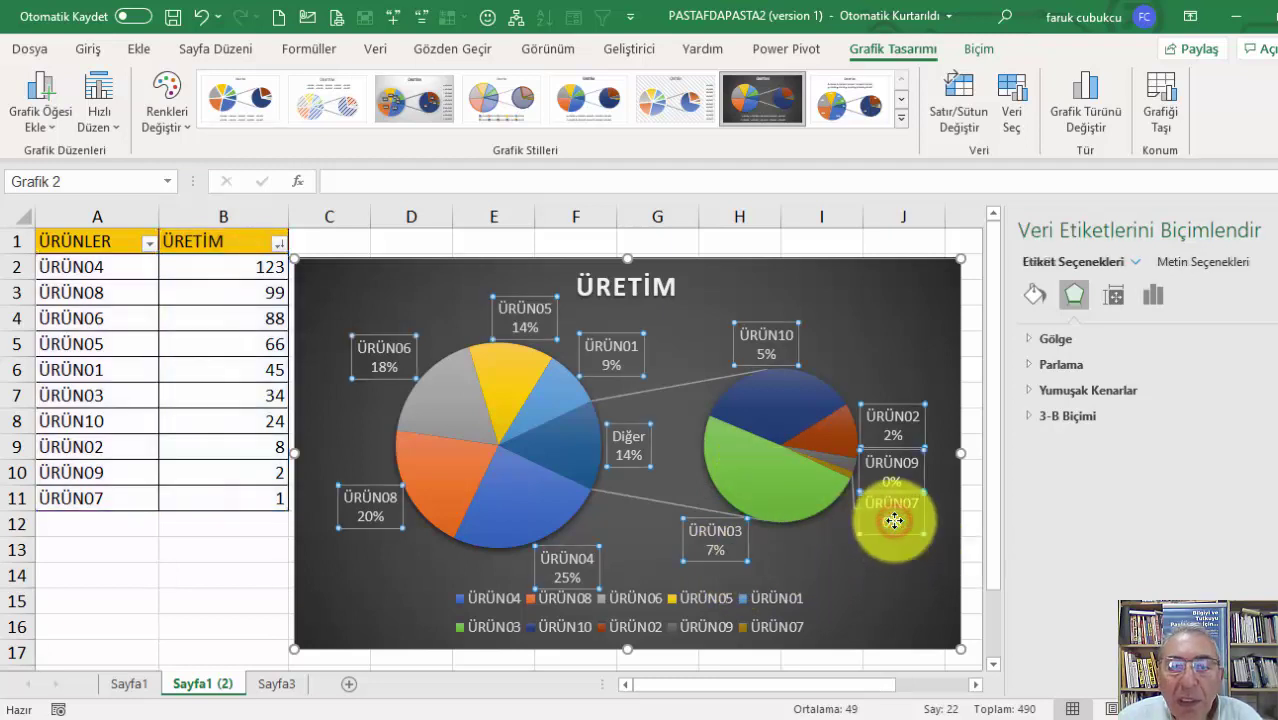
left_click(100, 55)
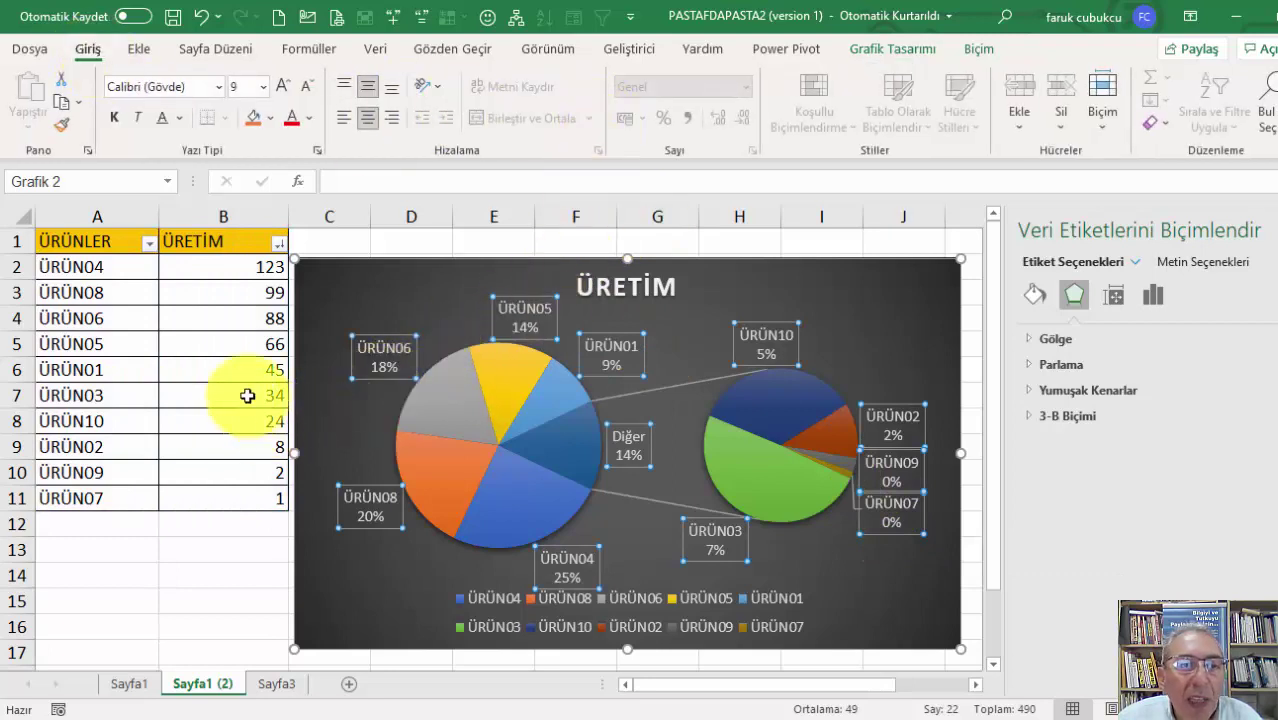
Format ÜRETİM values B2:B11 with two decimal places, then reselect the chart's data labels.
left_click(232, 288)
left_click_drag(241, 270, 231, 488)
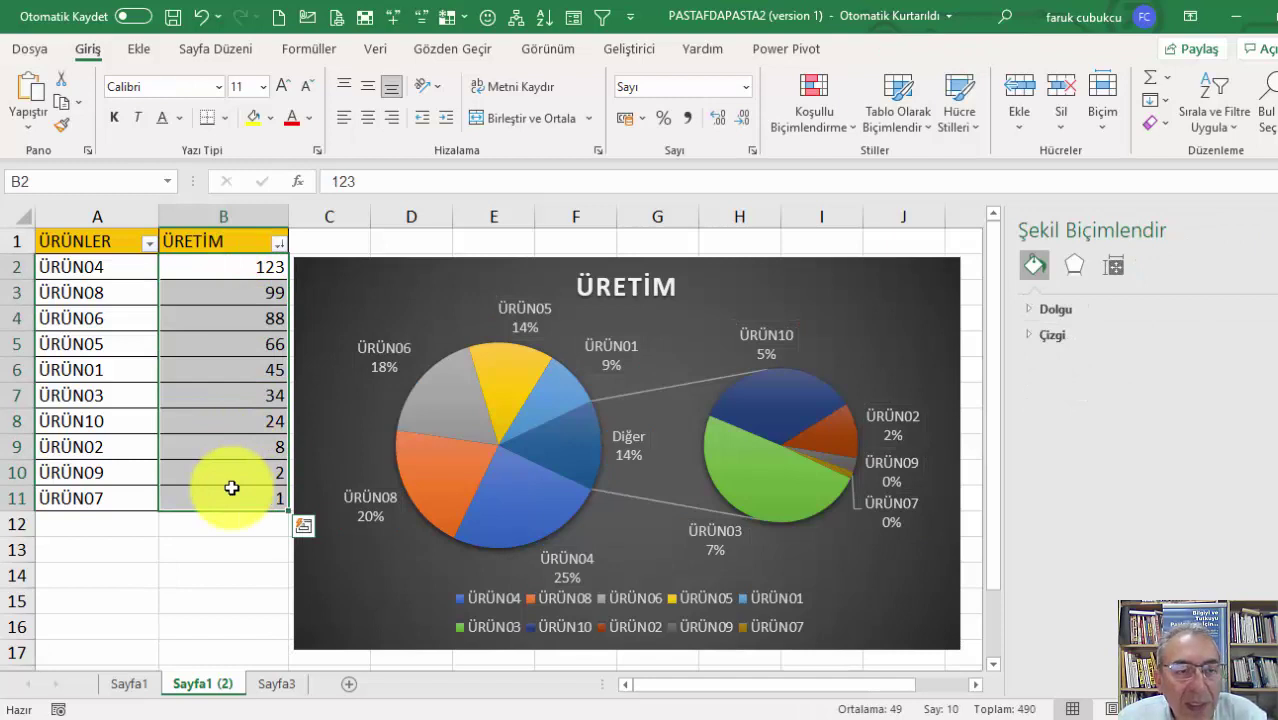
key("ctrl+shift+1")
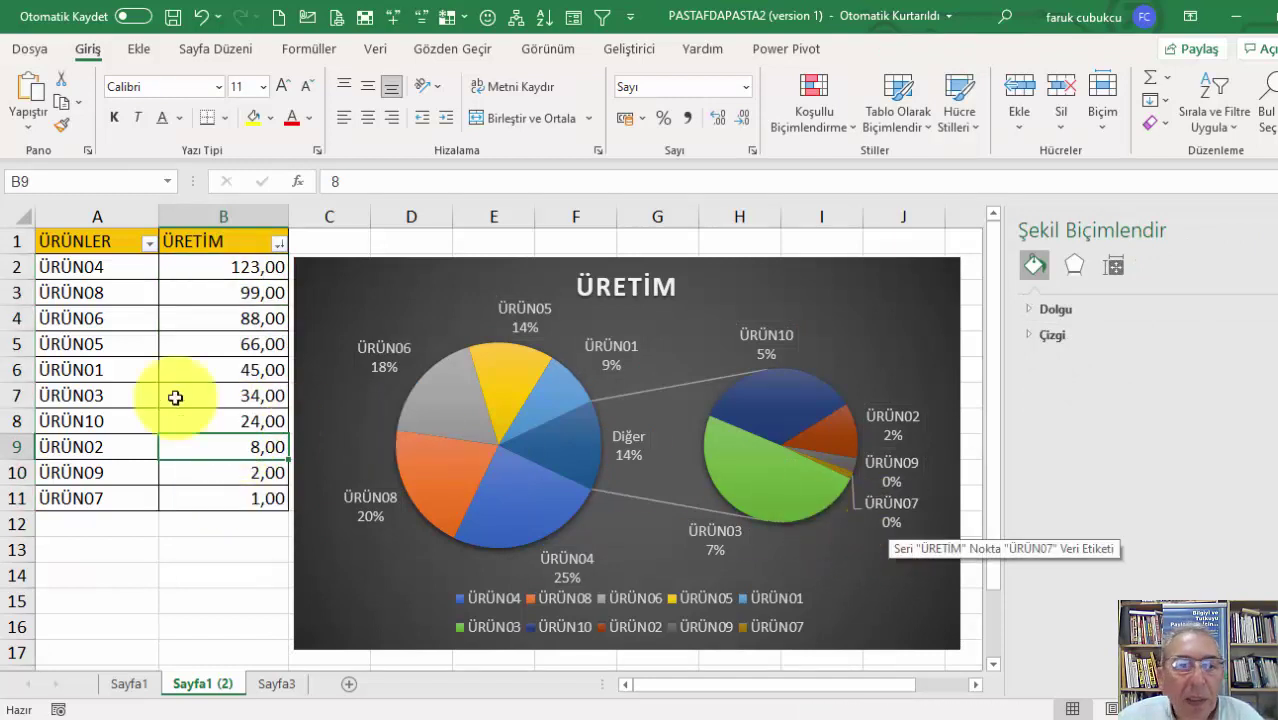
left_click(889, 533)
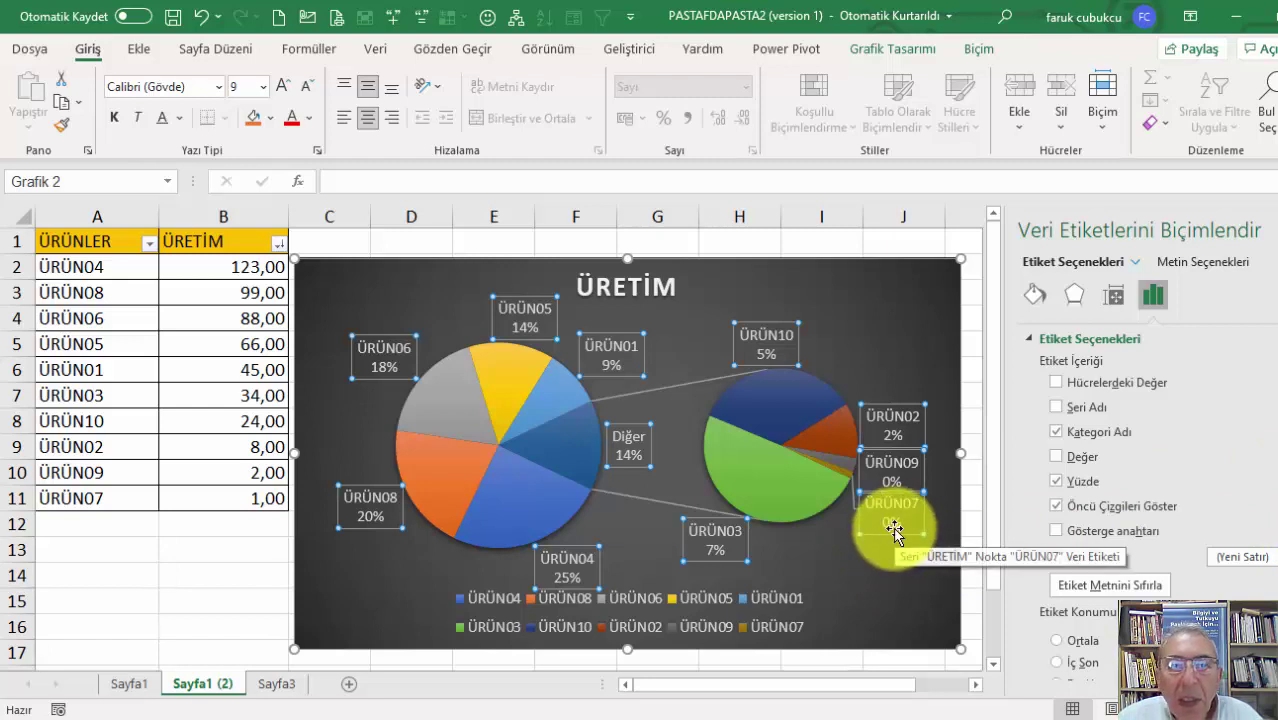
Select the pie series and try split thresholds of 10% and then 9%.
left_click(904, 602)
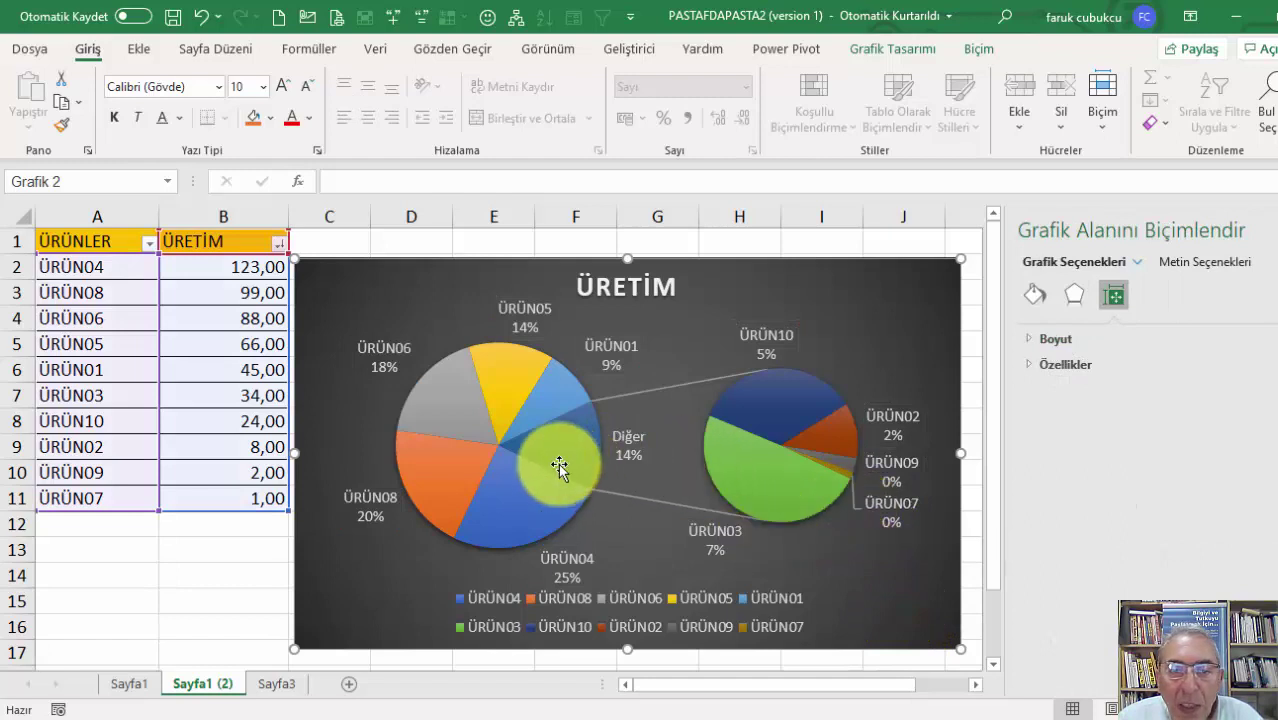
left_click(520, 487)
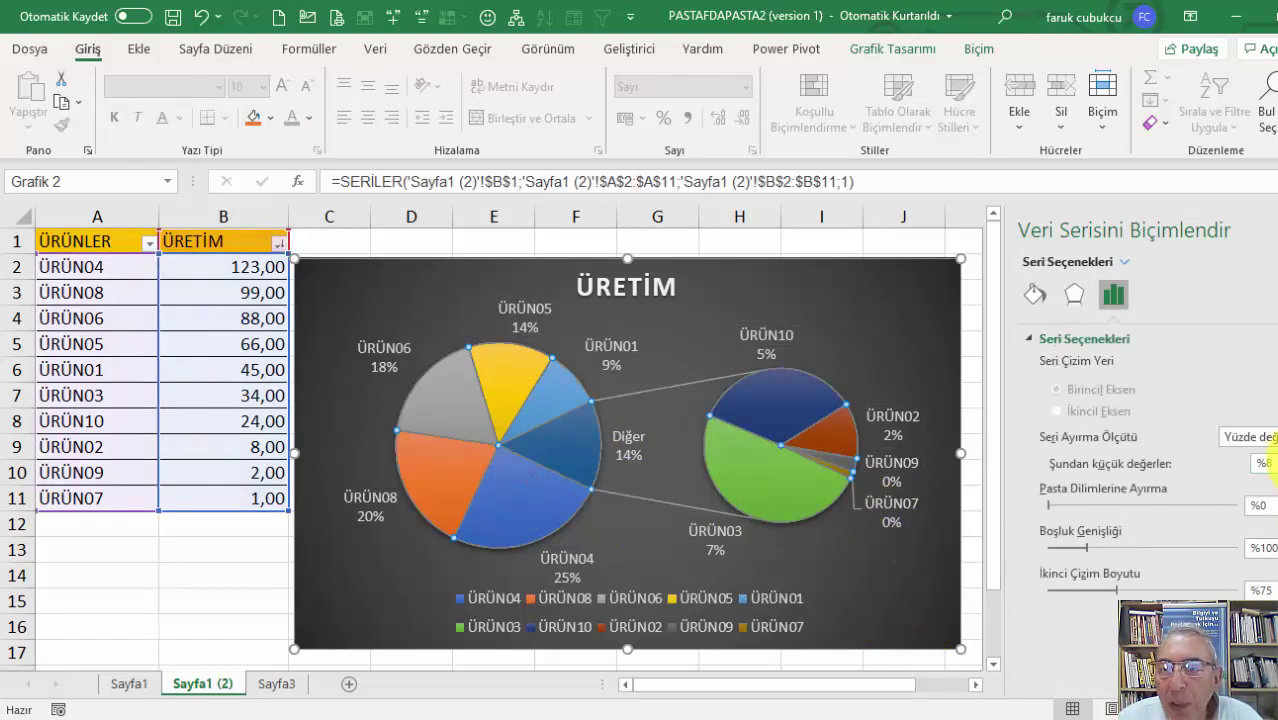
left_click(1271, 464)
type("10")
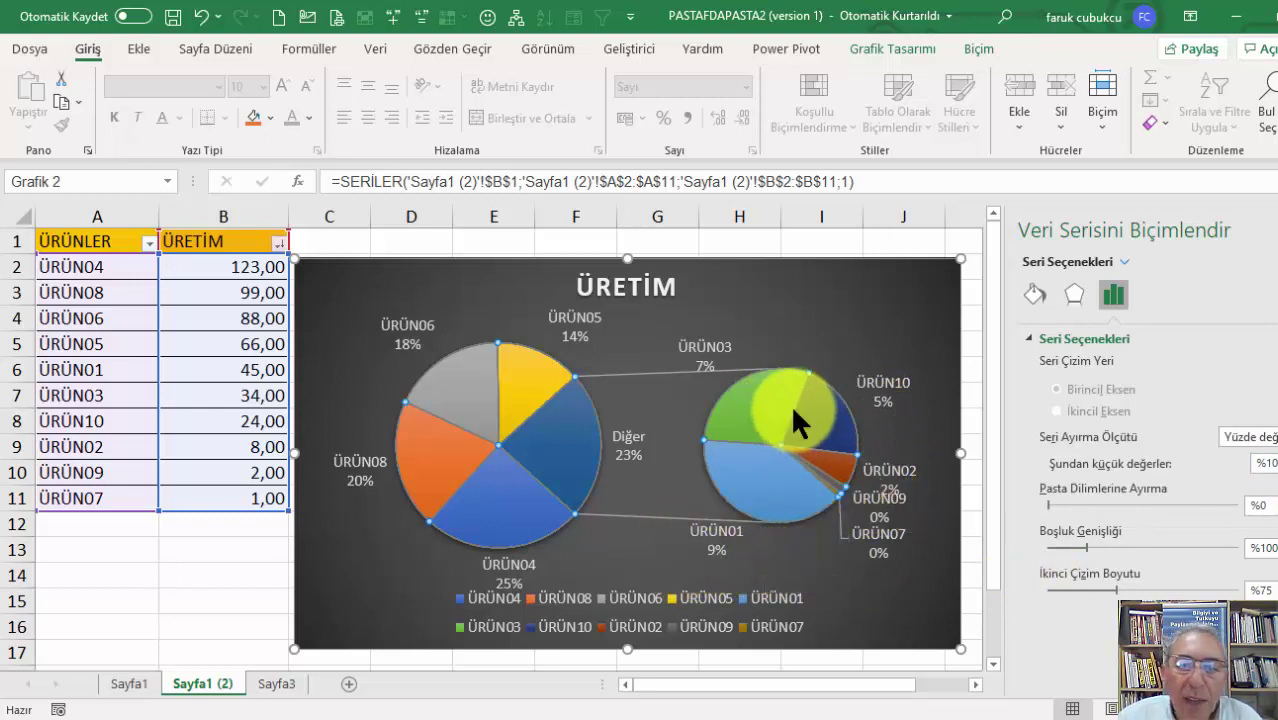
double_click(1264, 463)
type("9")
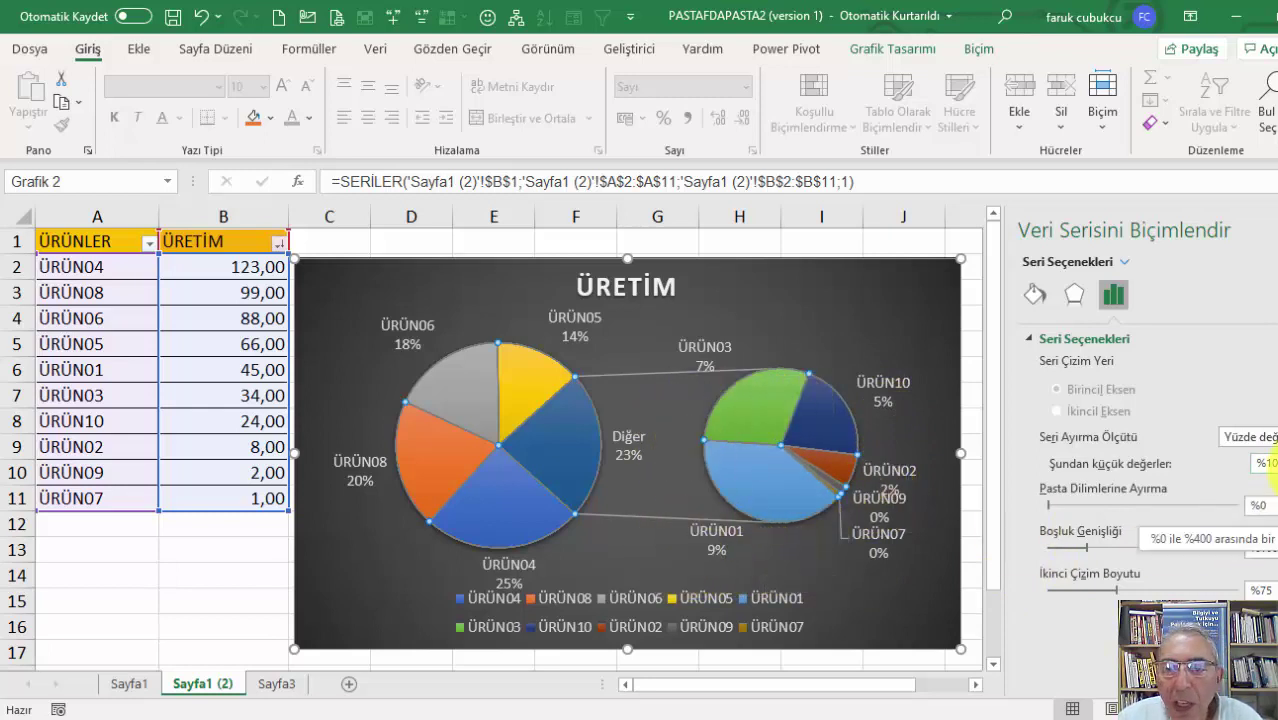
type("%7")
key("Return")
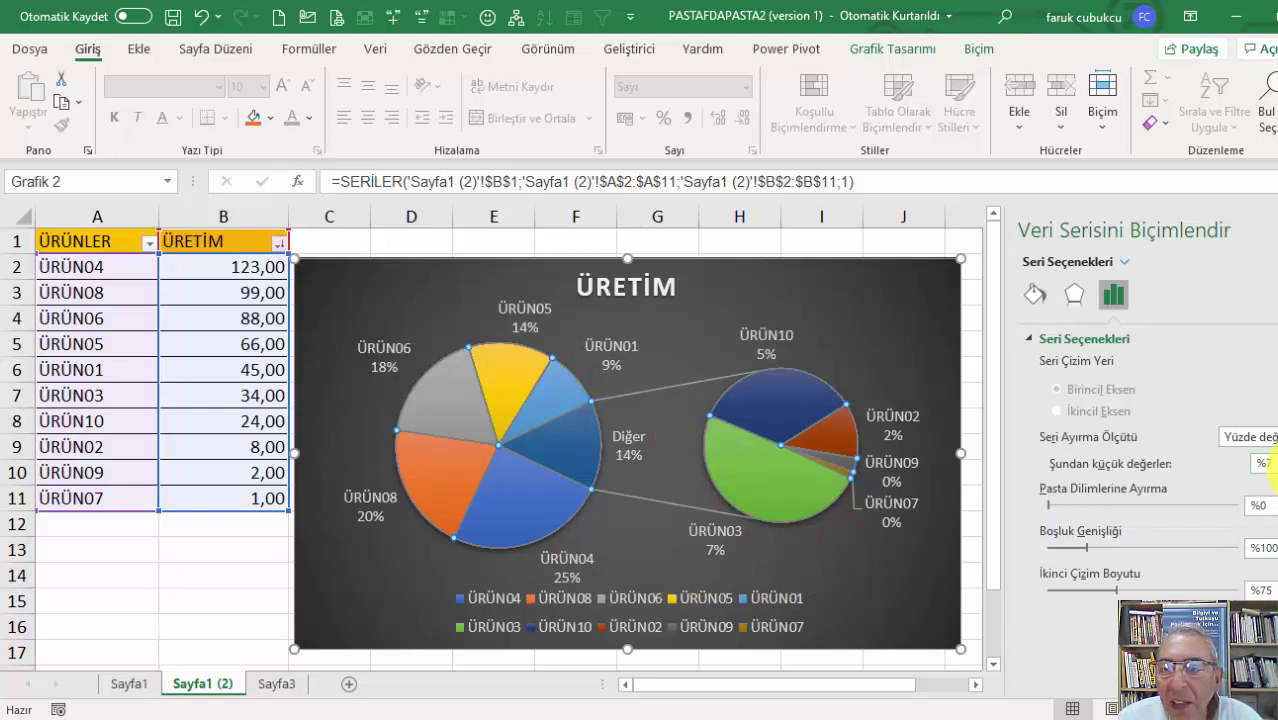
Compare 6%, 7% and 9% thresholds, settling on values below 6%.
left_click(1271, 469)
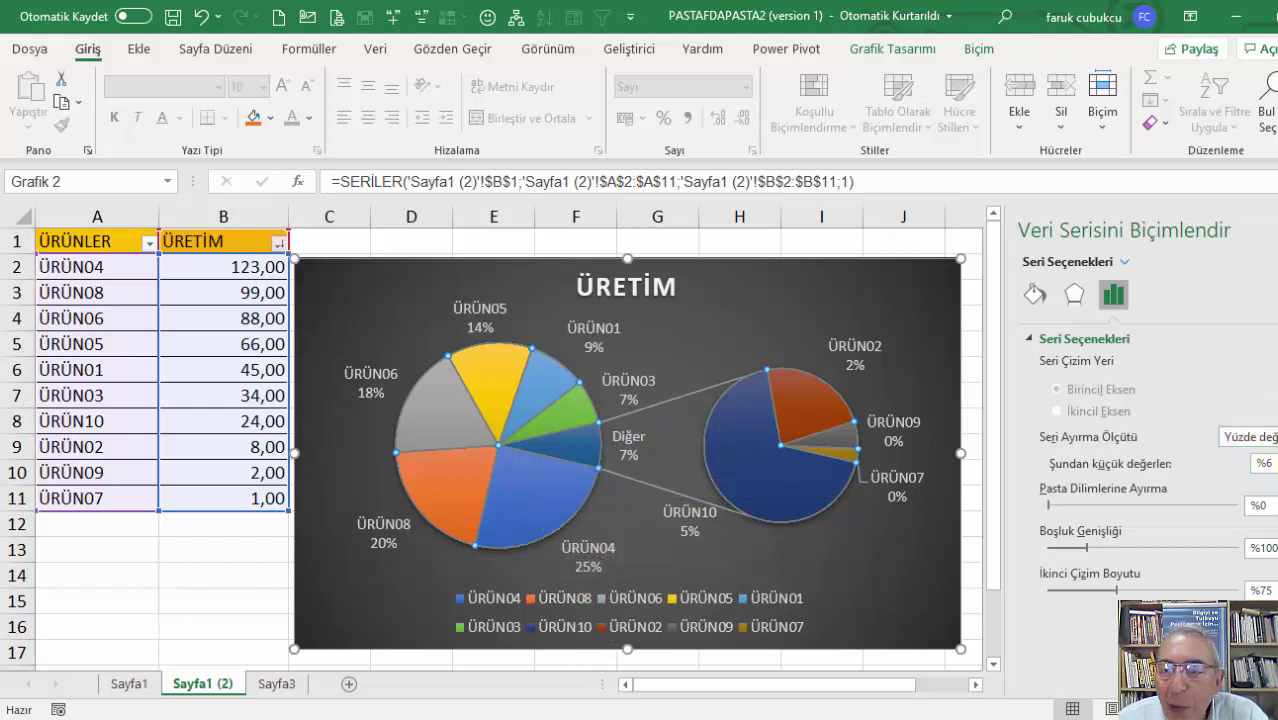
left_click(1272, 462)
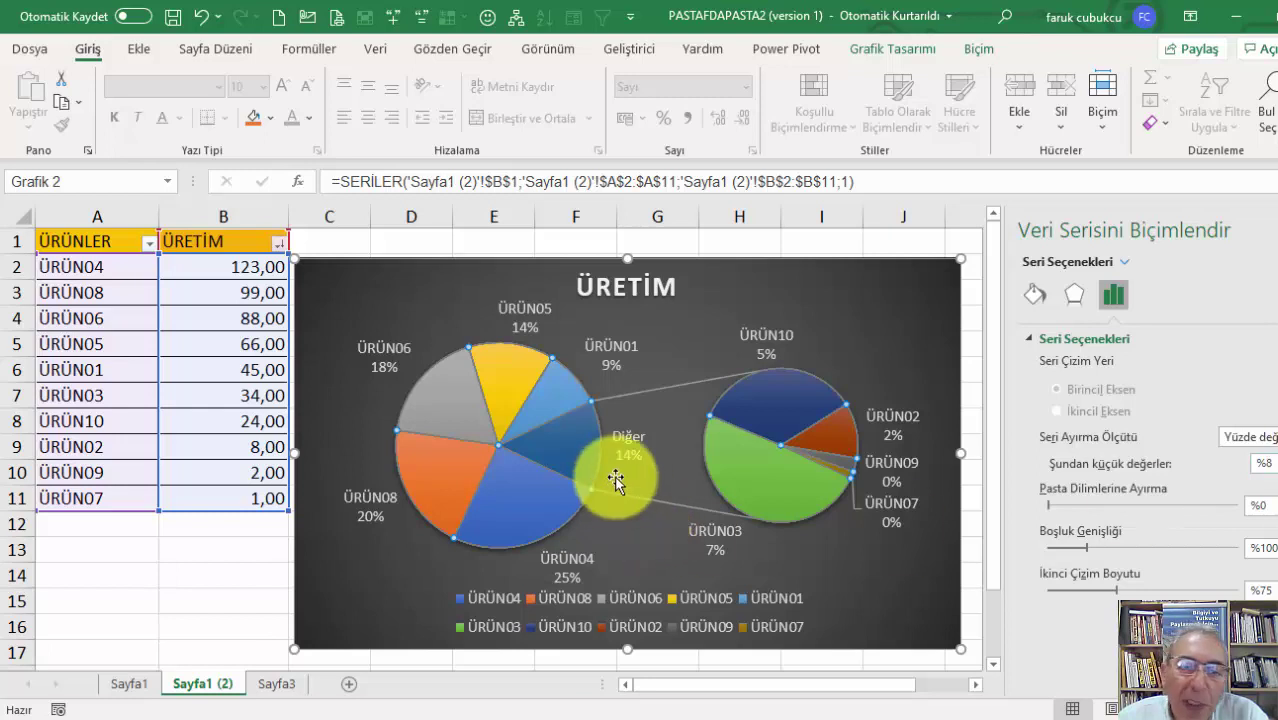
left_click(1272, 460)
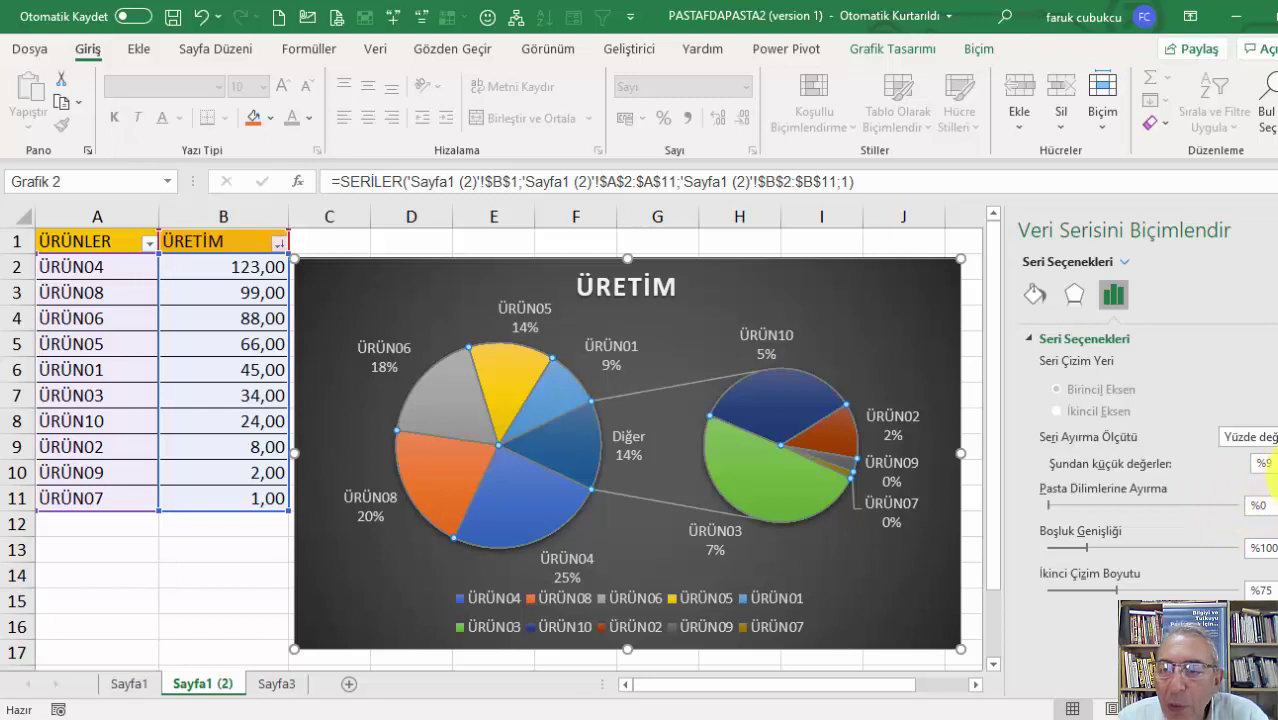
left_click(1271, 469)
type("6")
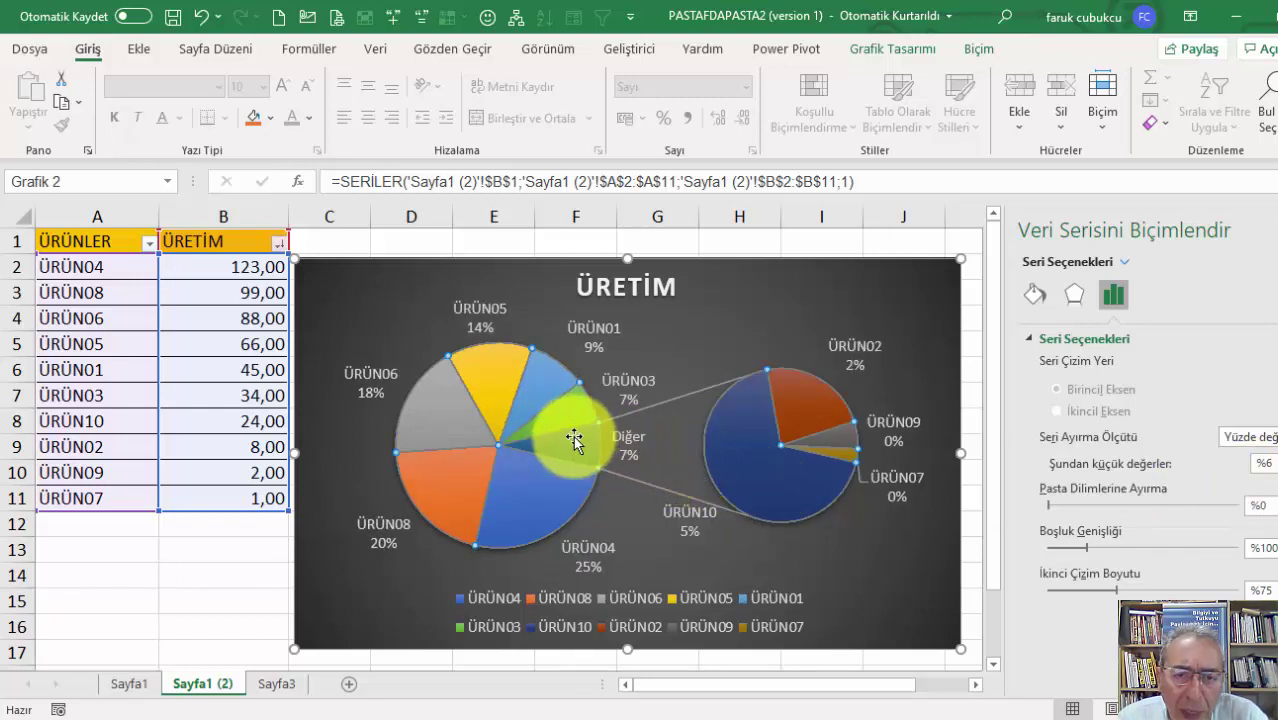
Split the series by value with a 'Values less than' threshold of 40, then select the data labels.
left_click(1262, 437)
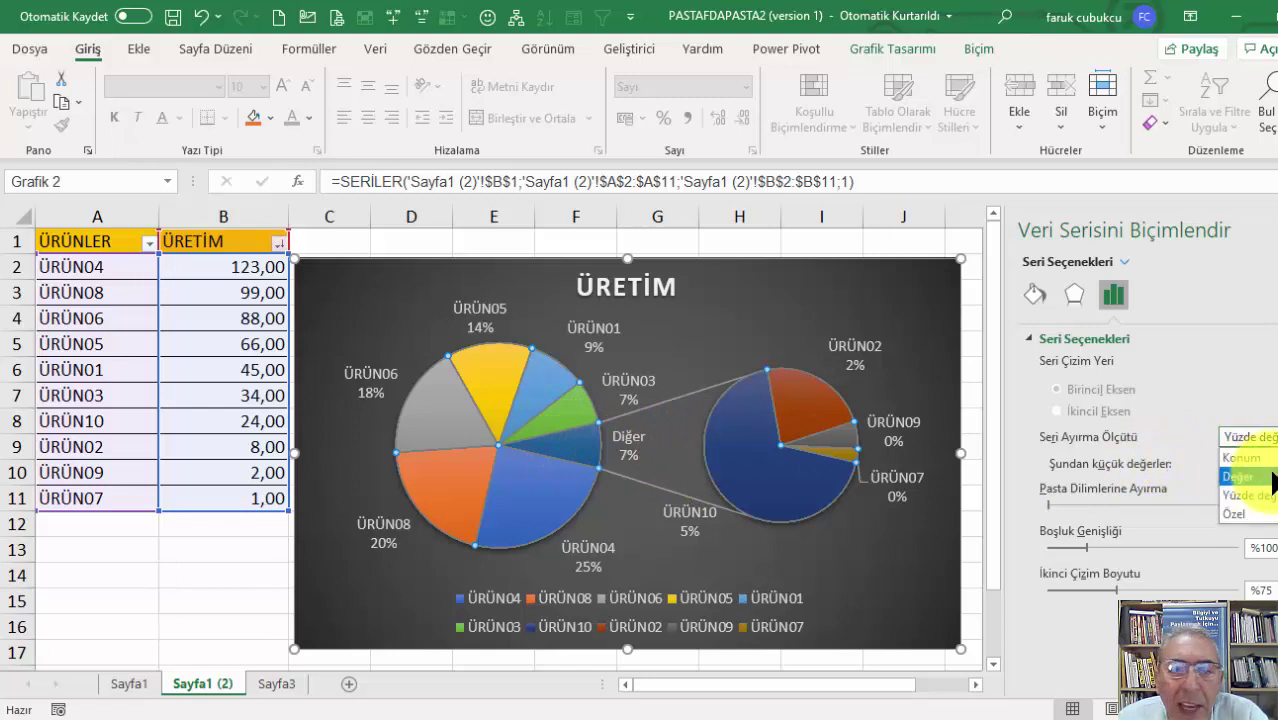
left_click(1270, 478)
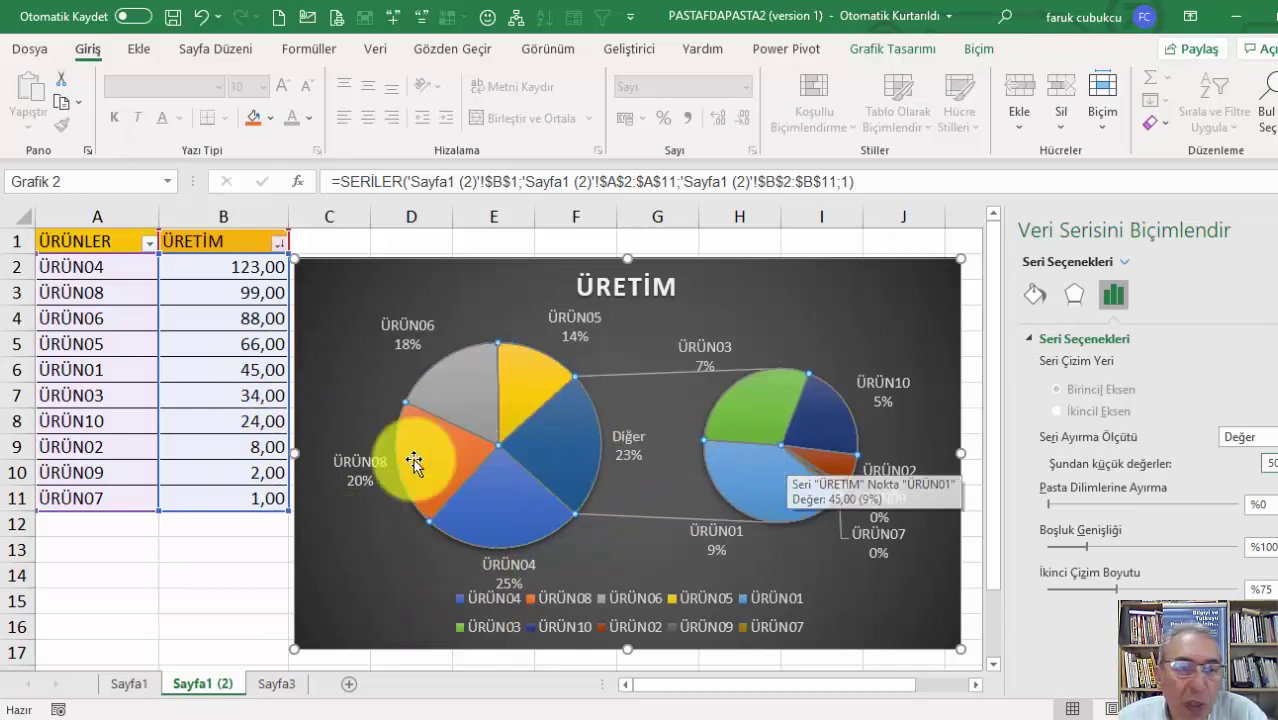
left_click(1268, 462)
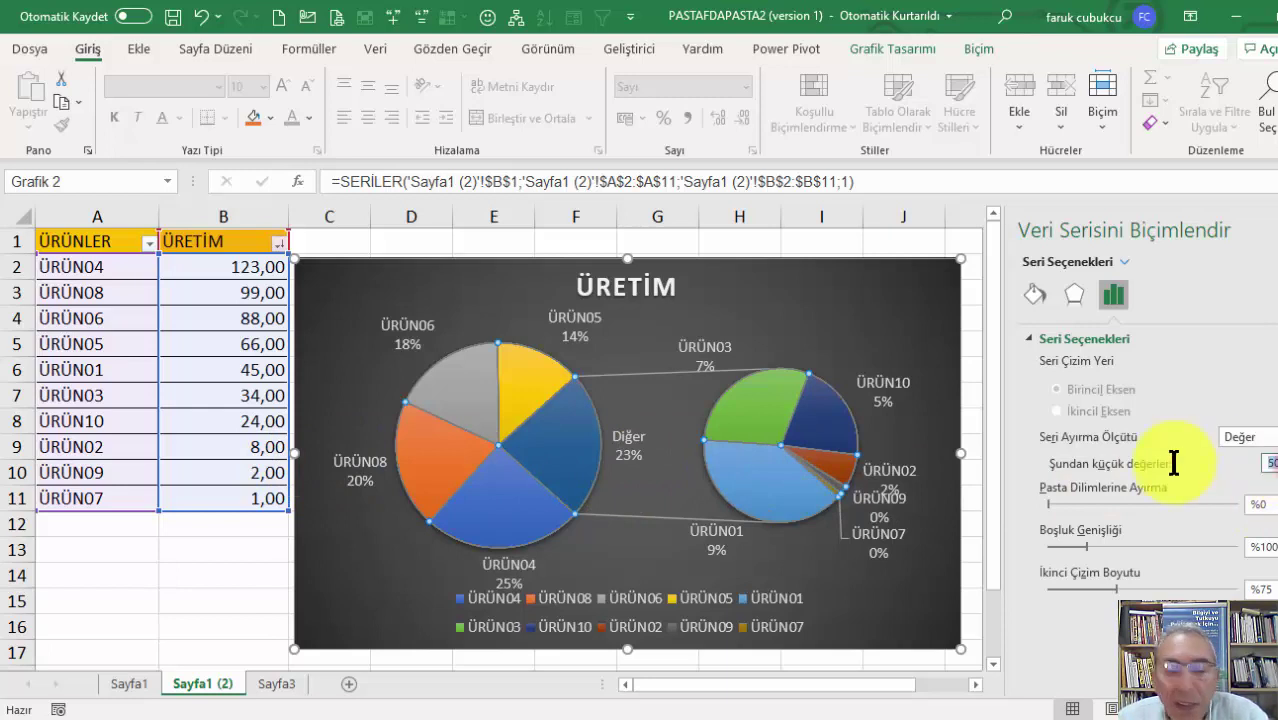
type("20")
key("Return")
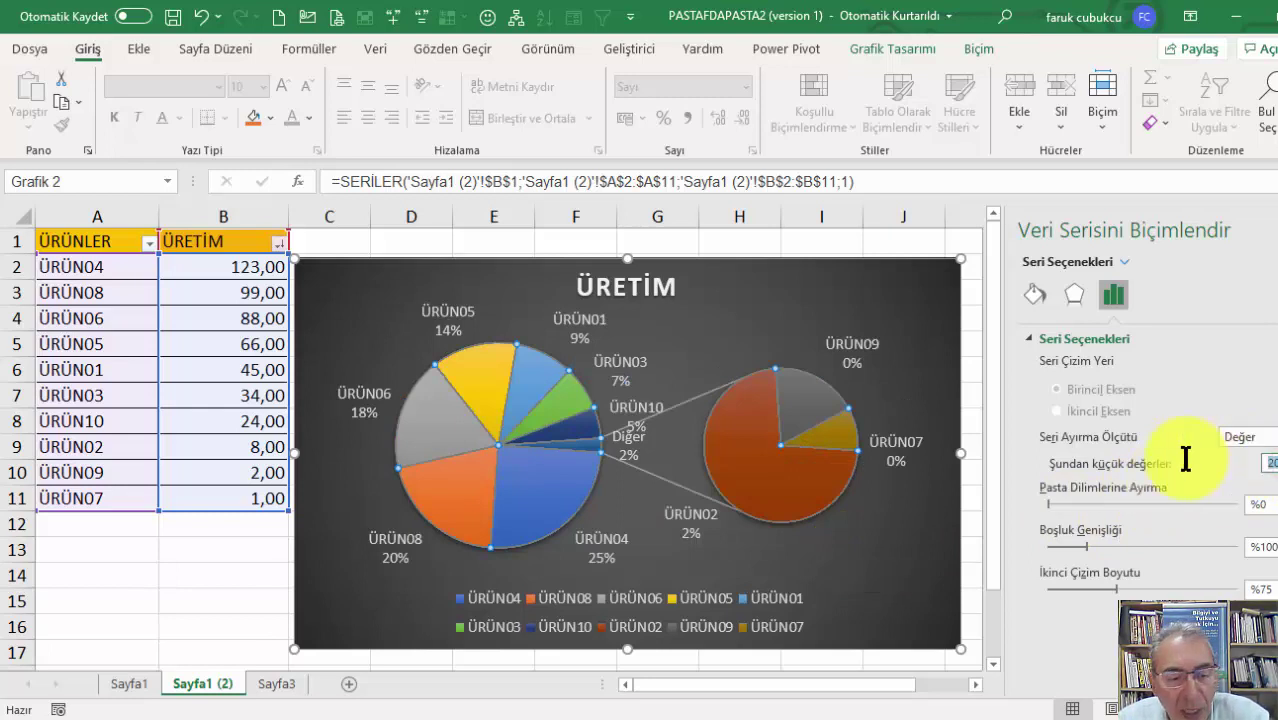
type("40")
key("Return")
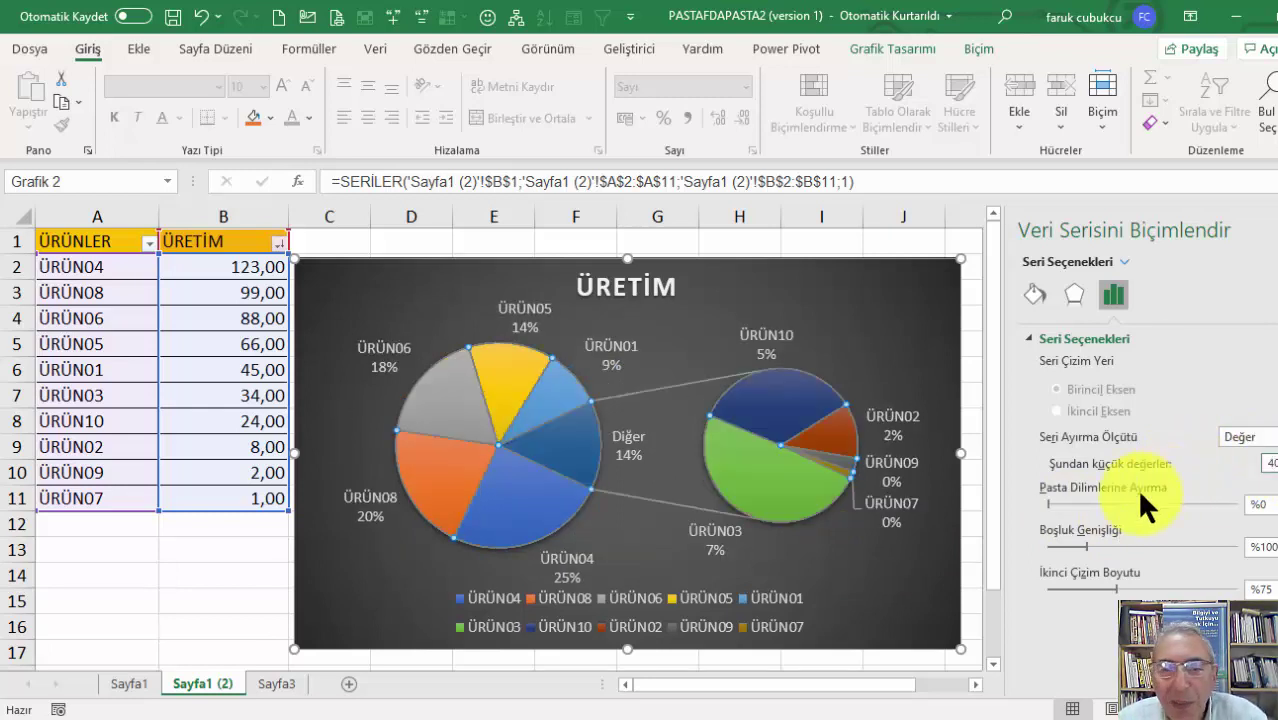
left_click(626, 458)
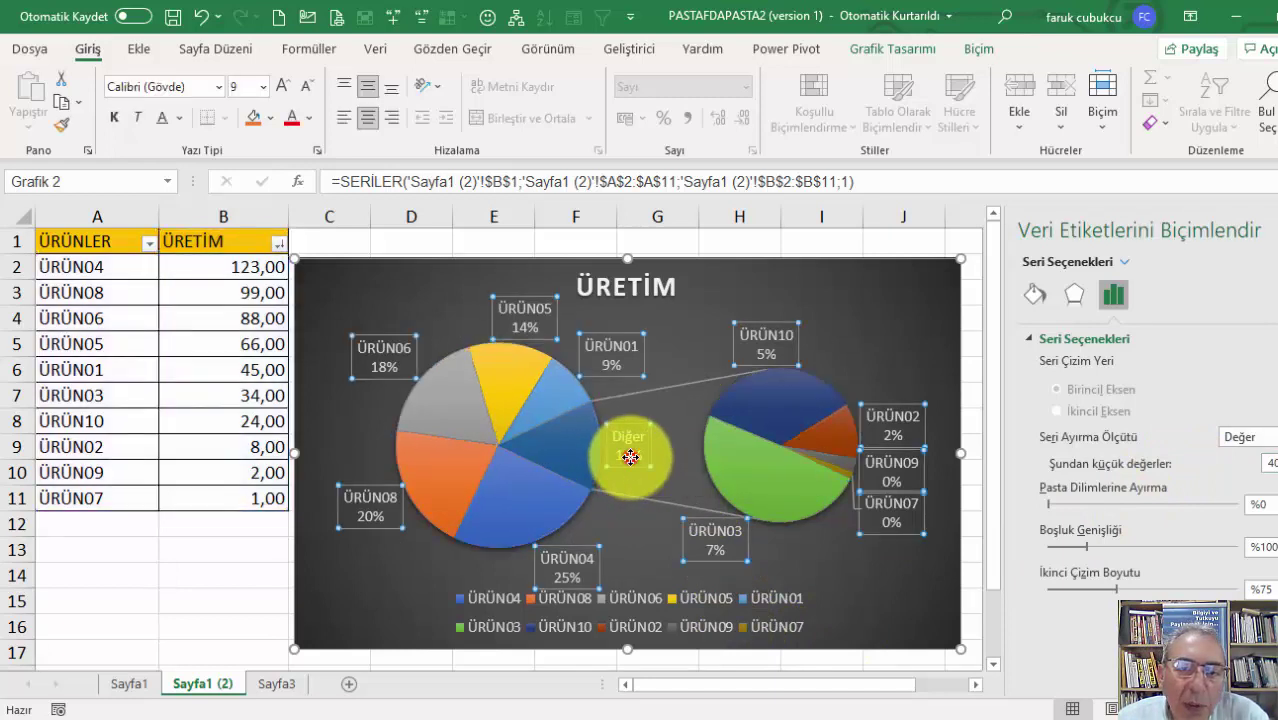
right_click(627, 451)
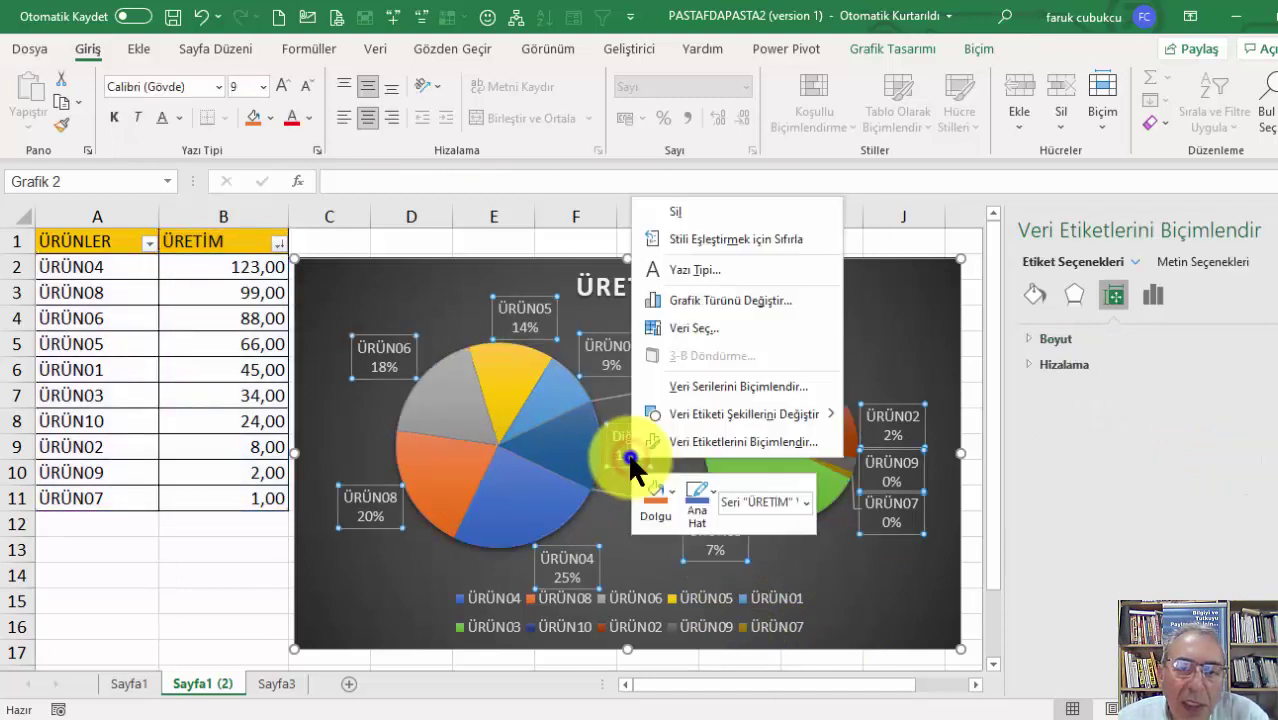
Make the data labels show only category names and percentages, then close the formatting pane.
left_click(765, 441)
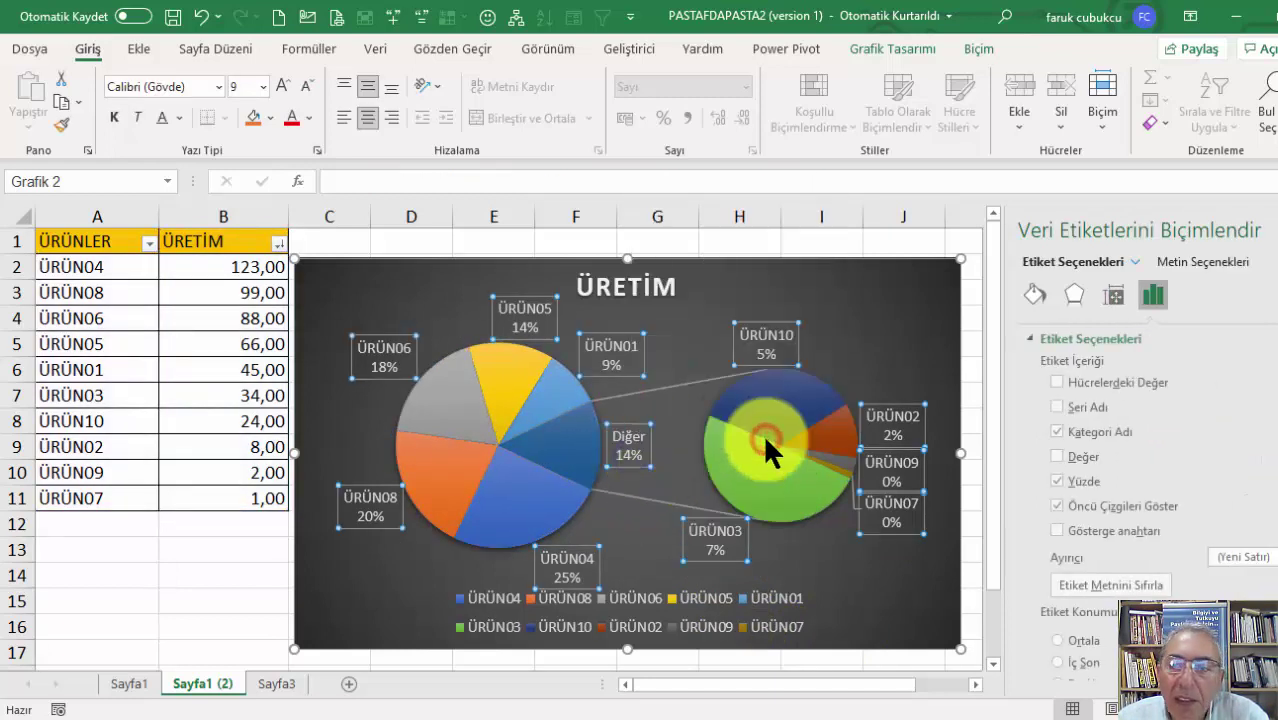
left_click(1056, 457)
left_click(1056, 456)
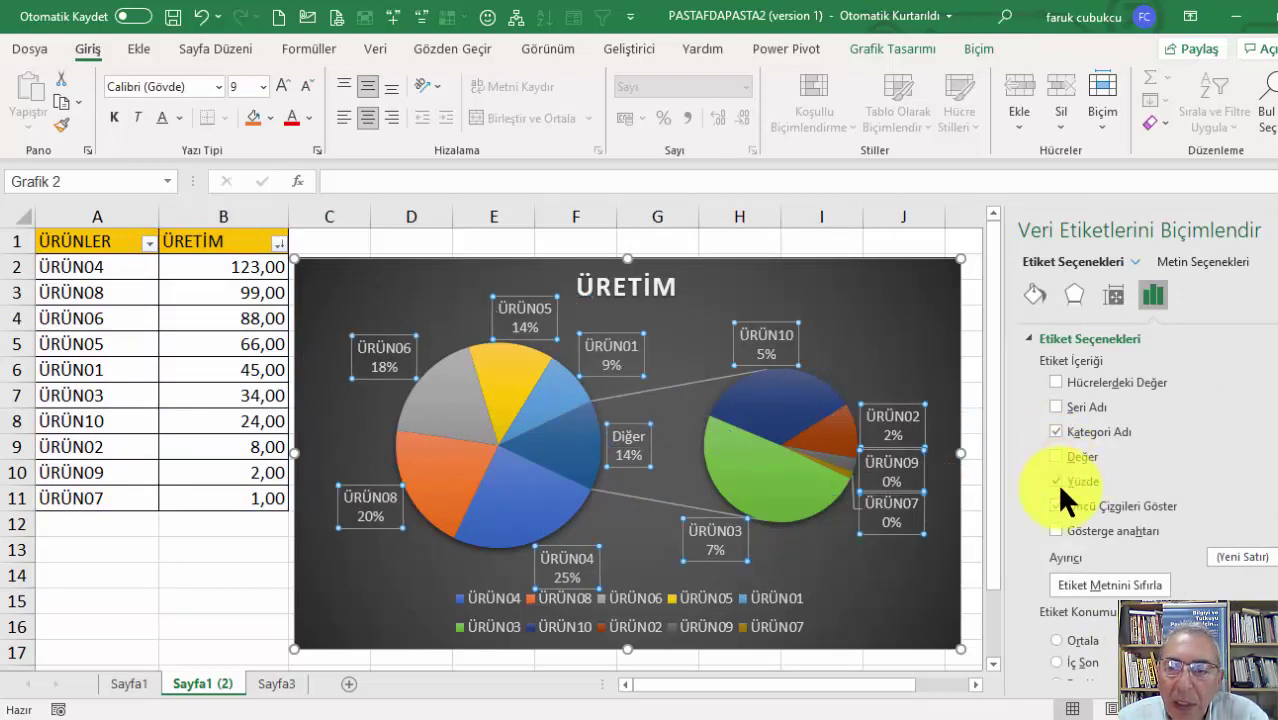
left_click(1056, 481)
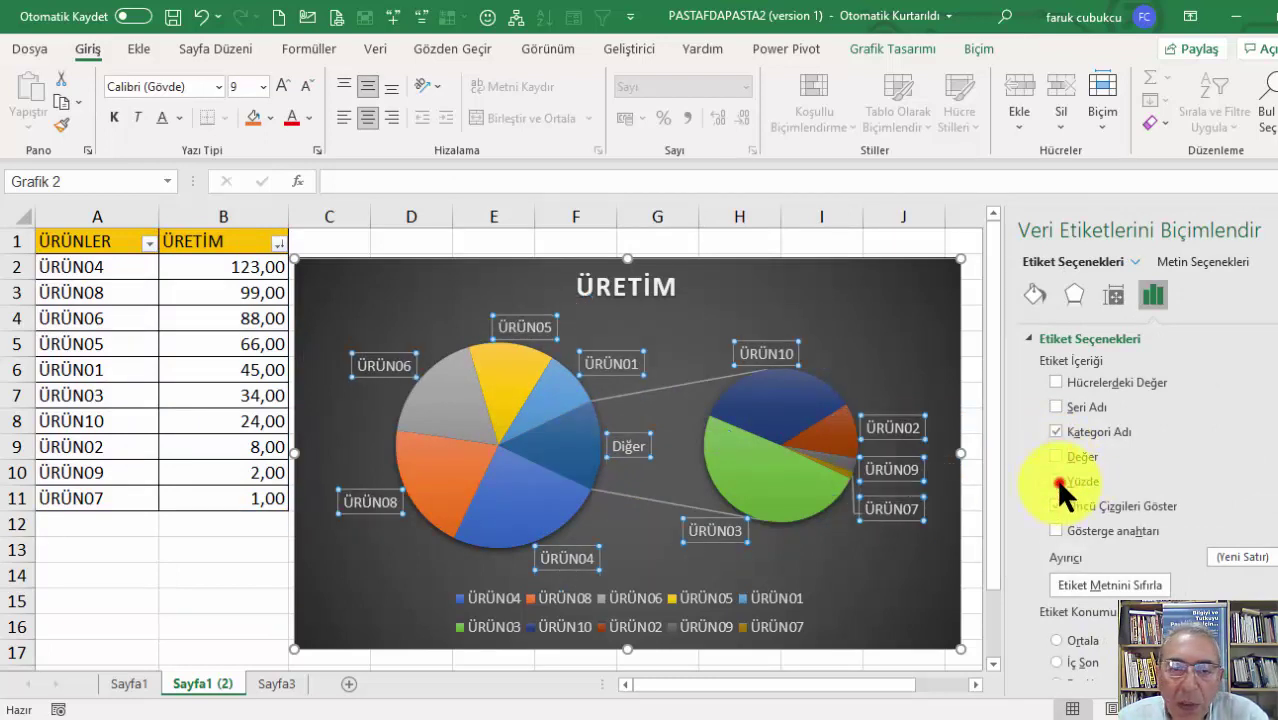
left_click(1057, 481)
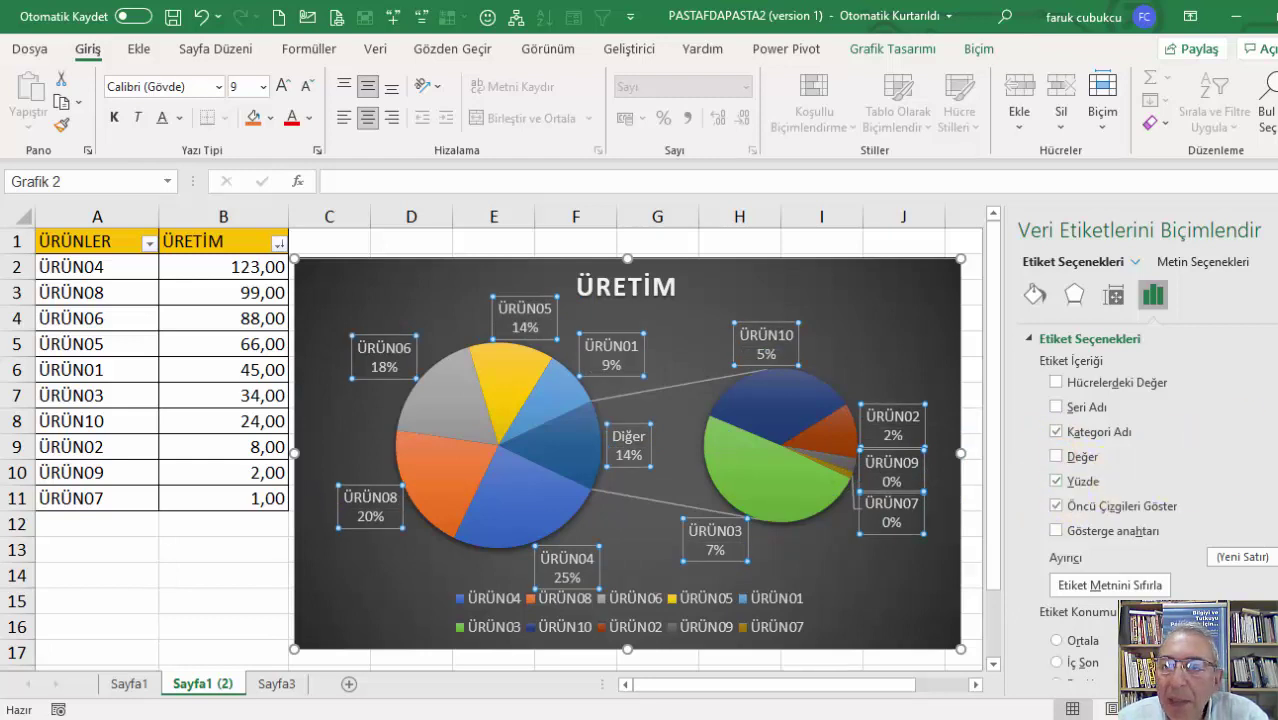
left_click(1270, 230)
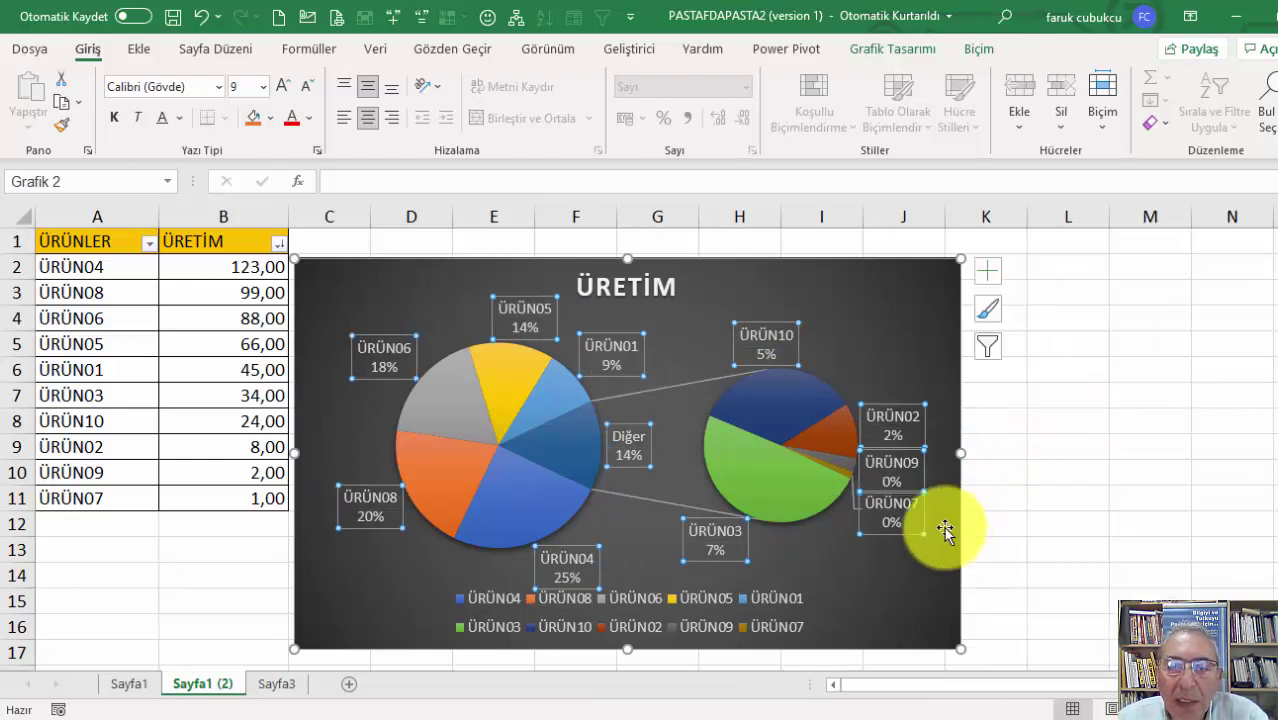
left_click(551, 460)
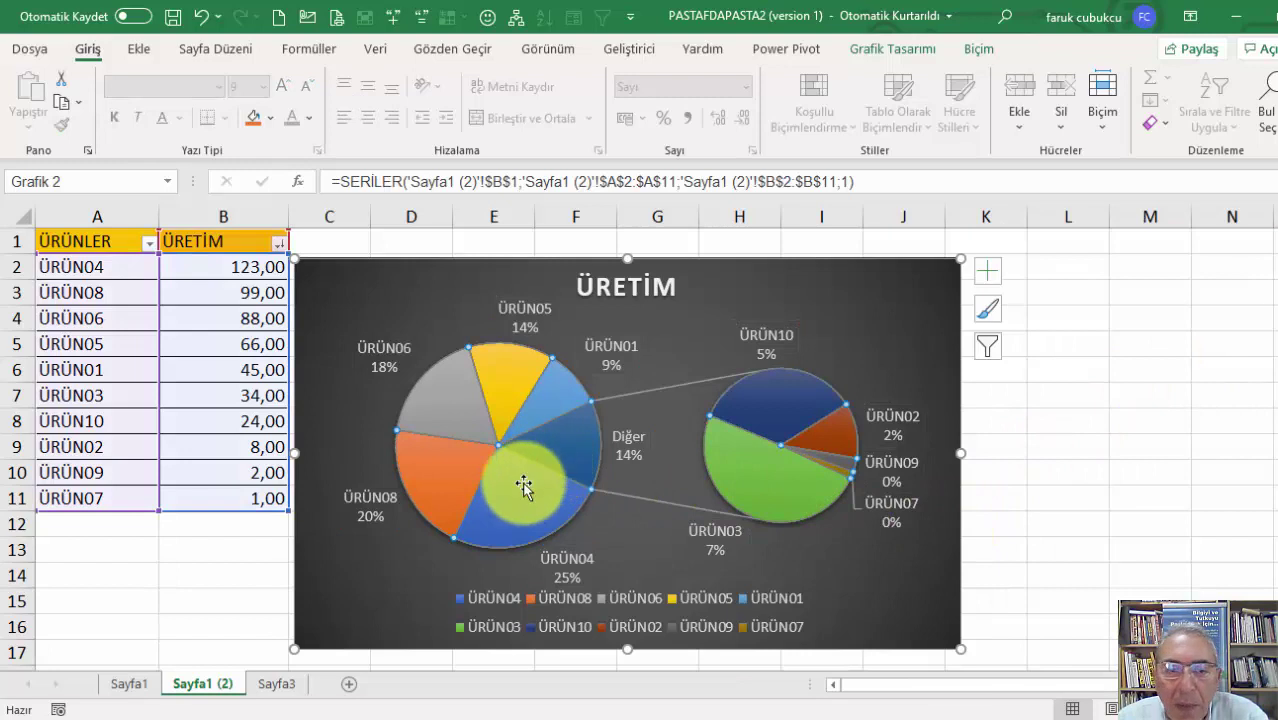
Split the pie series by position, trying different counts before settling on four second-pie values.
right_click(518, 484)
left_click(631, 469)
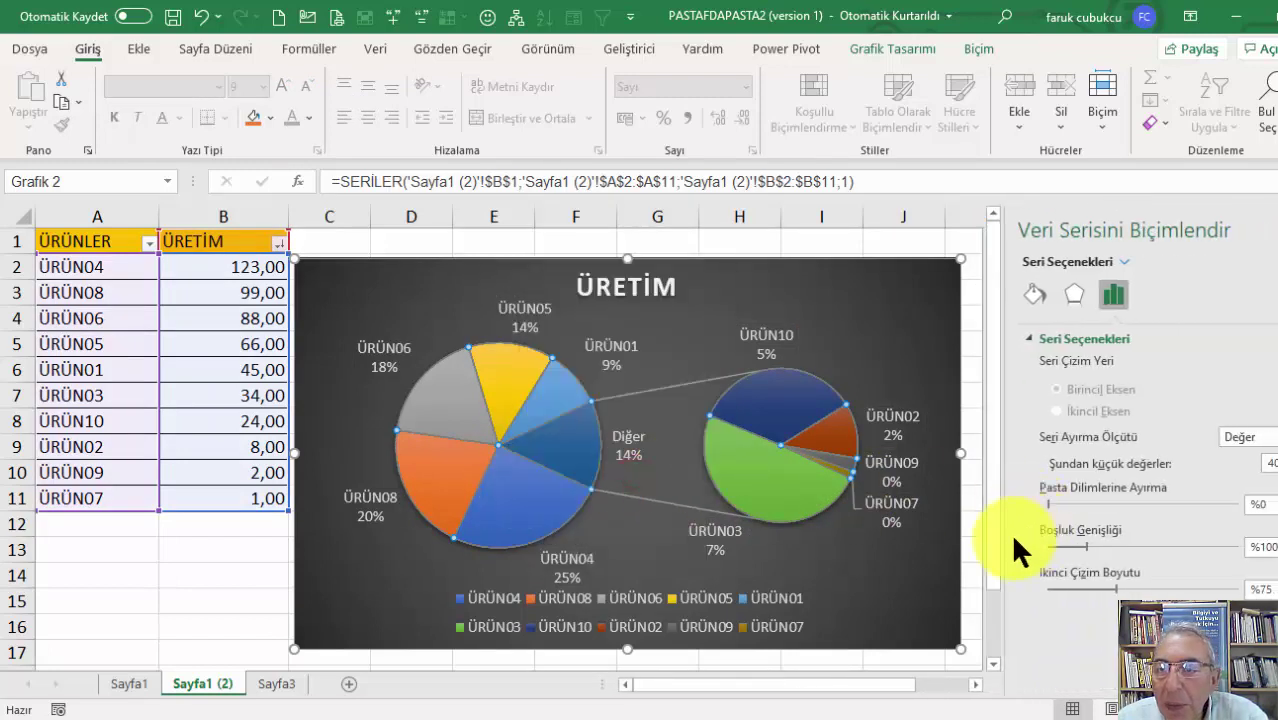
left_click(1265, 437)
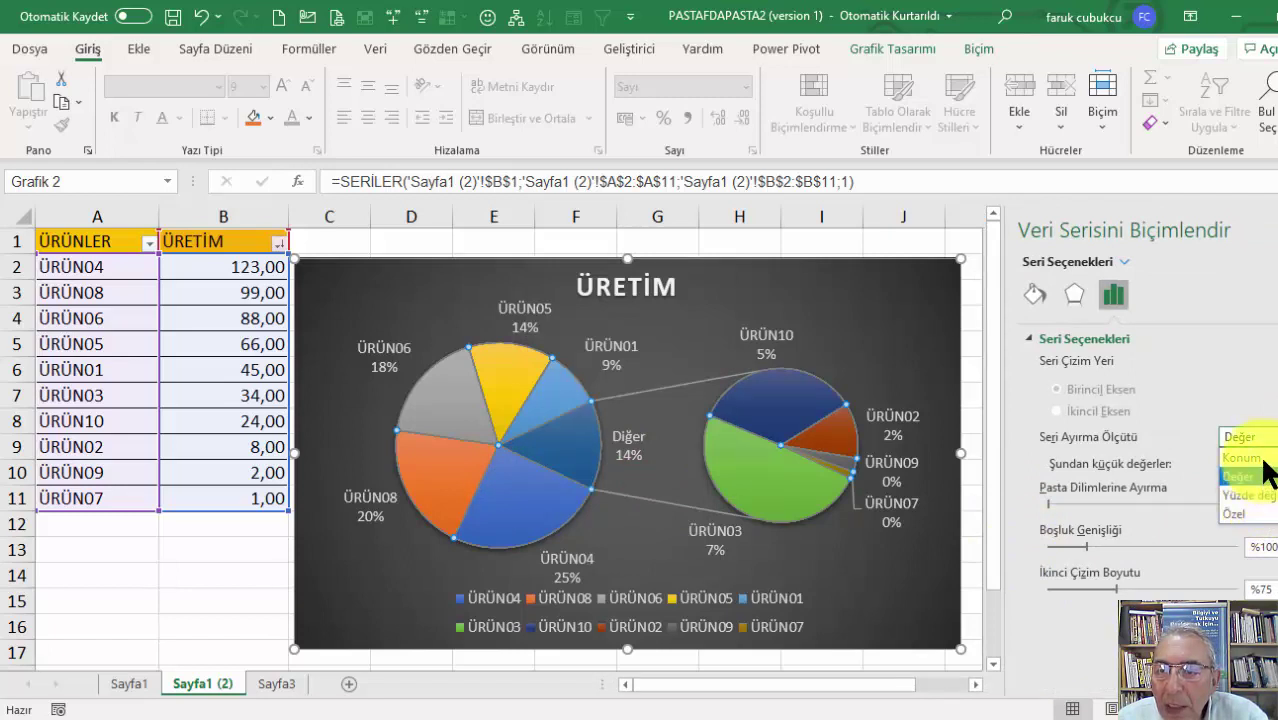
left_click(1245, 457)
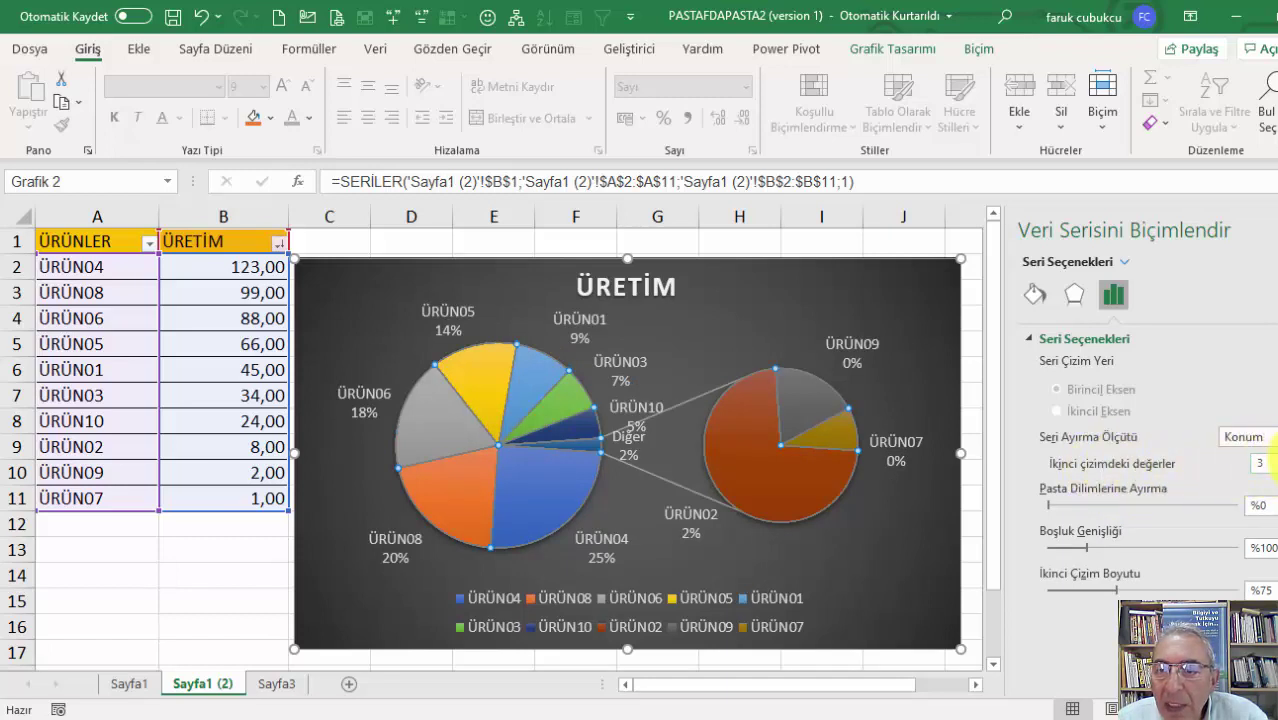
left_click(1272, 457)
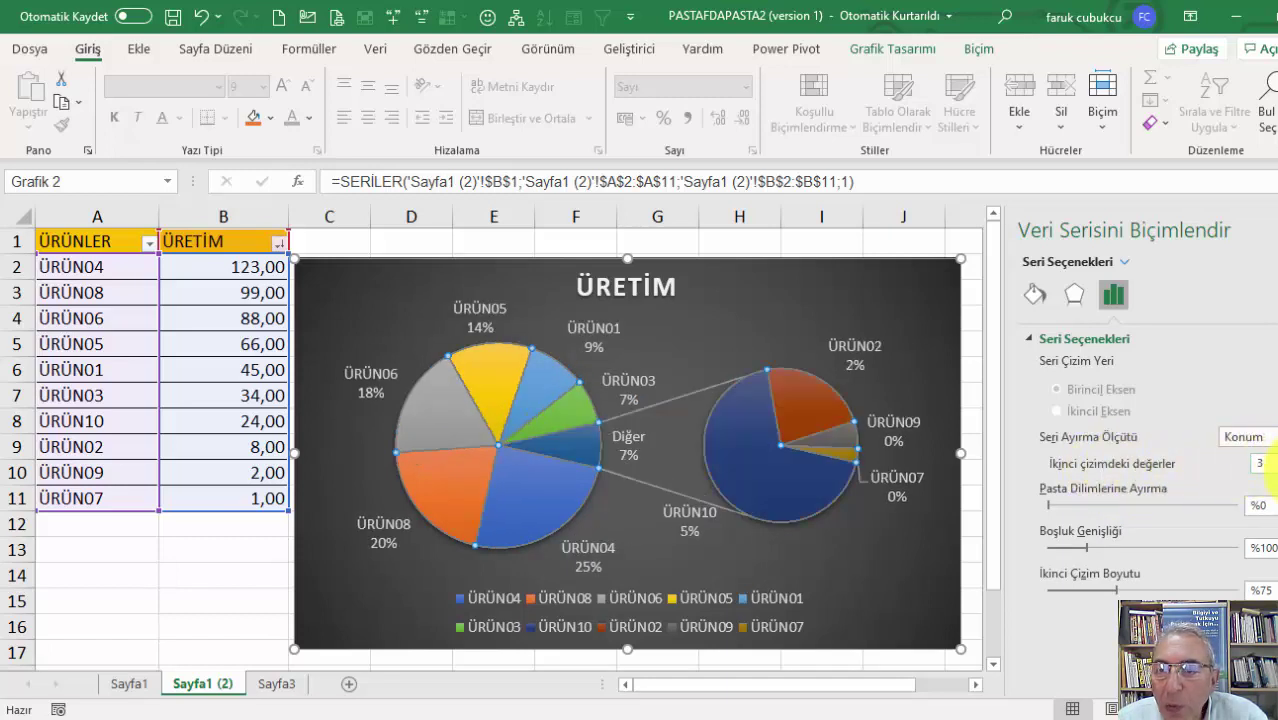
left_click(1272, 468)
left_click(1272, 468)
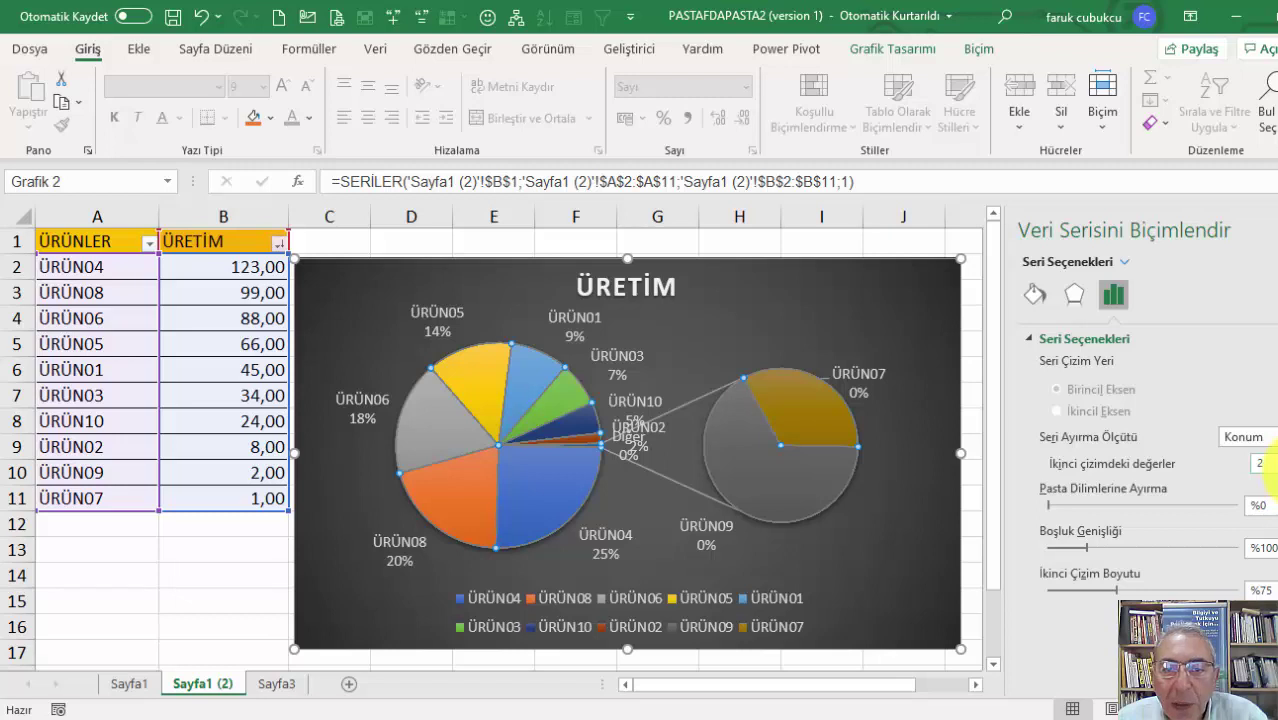
left_click(1272, 457)
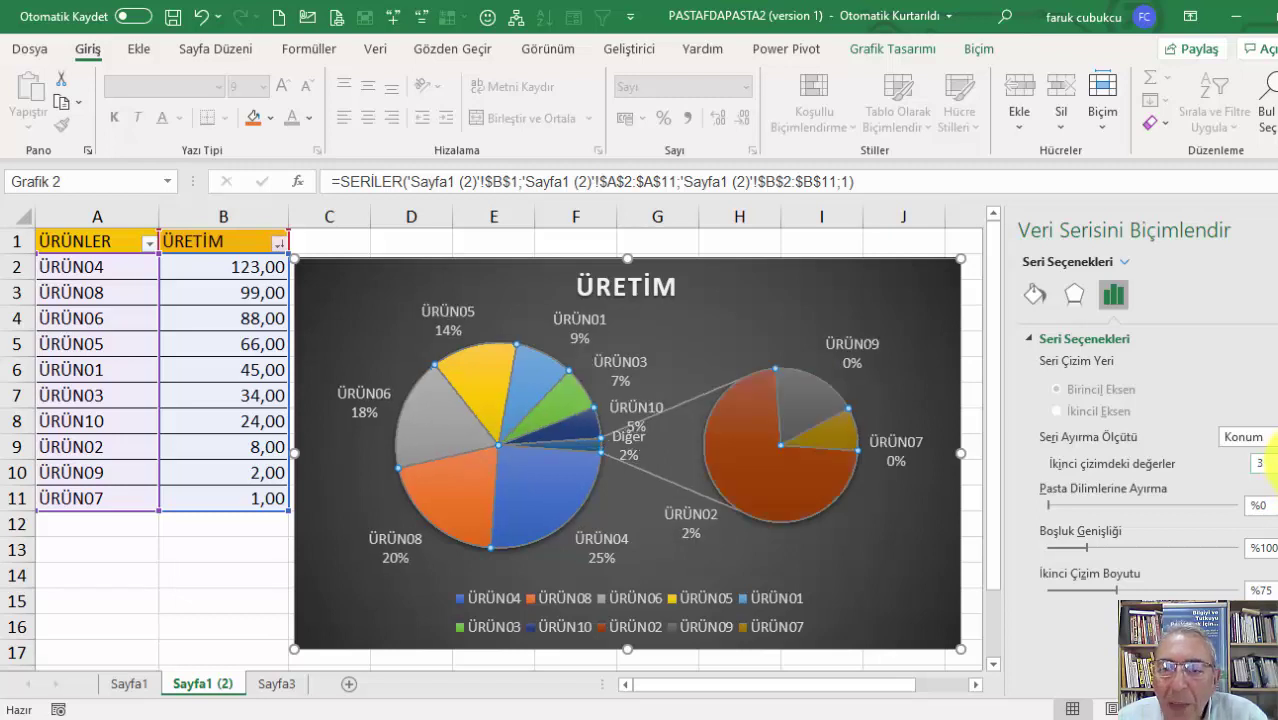
left_click(1272, 457)
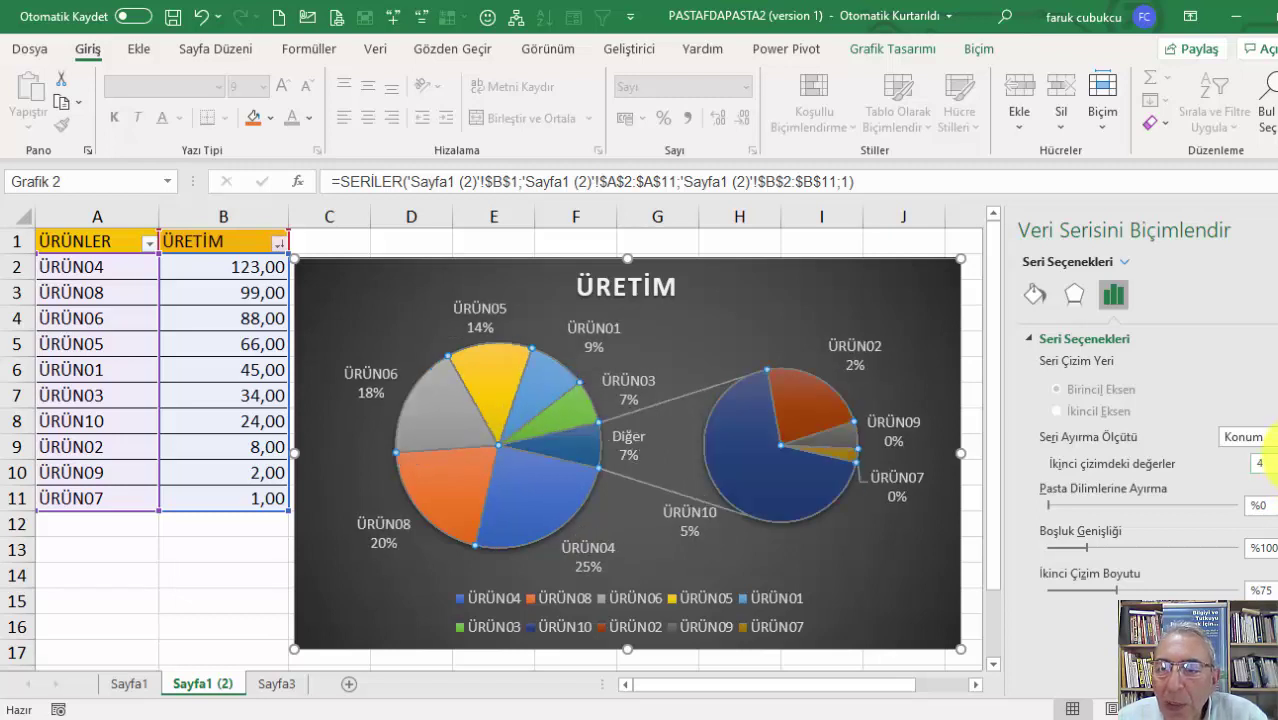
Switch the series split to percentage value at 6%.
left_click(1265, 437)
left_click(1265, 485)
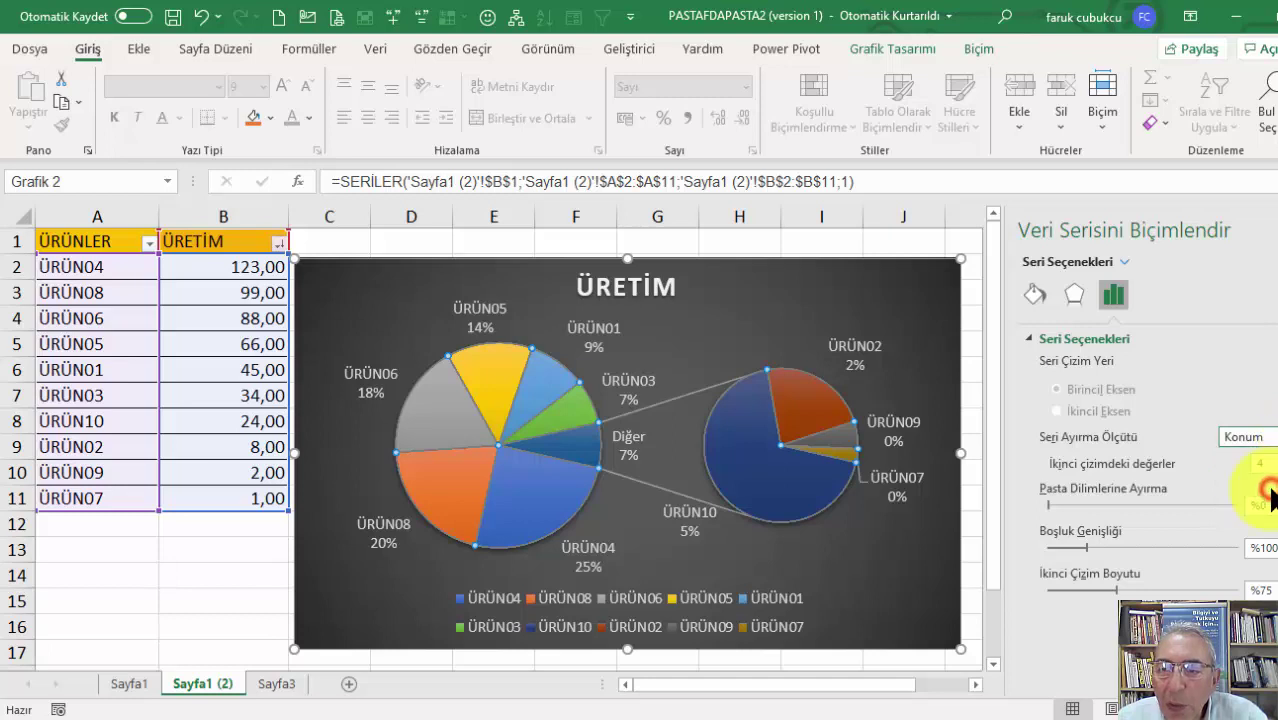
left_click(1272, 437)
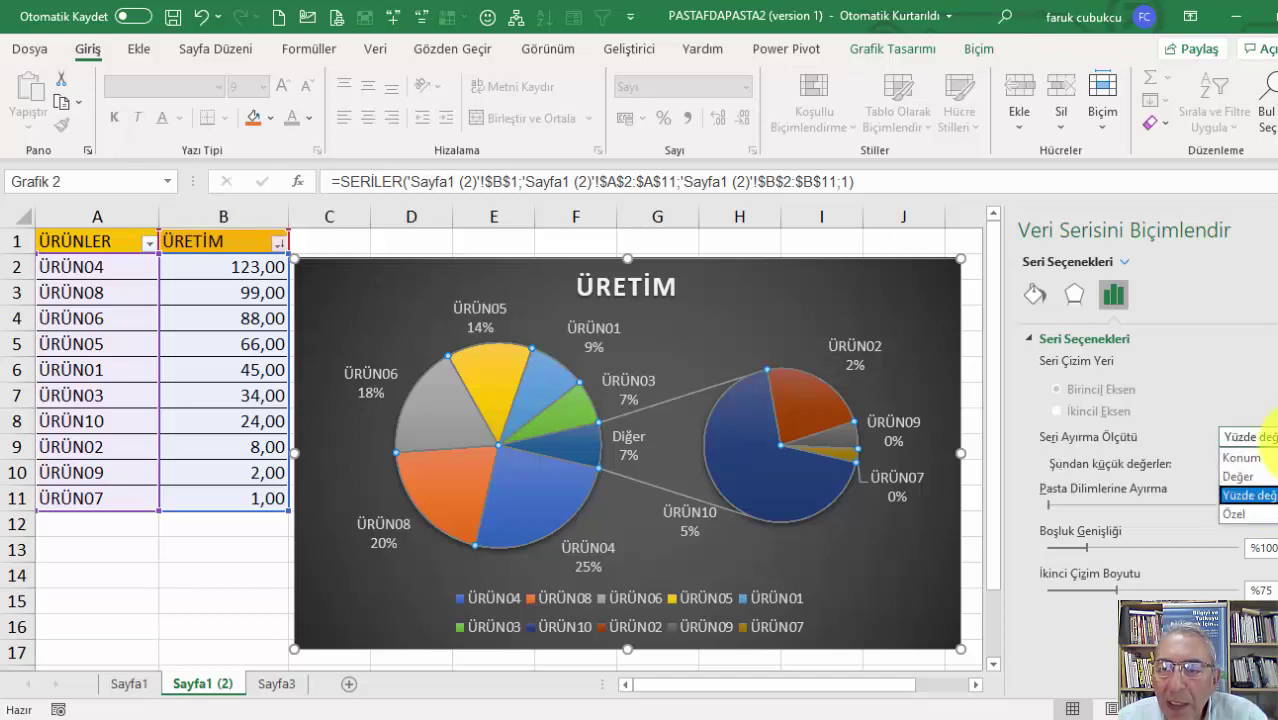
Inspect the ÜRÜN04 and ÜRÜN03 slices and keep the split by percentage value.
left_click(1262, 485)
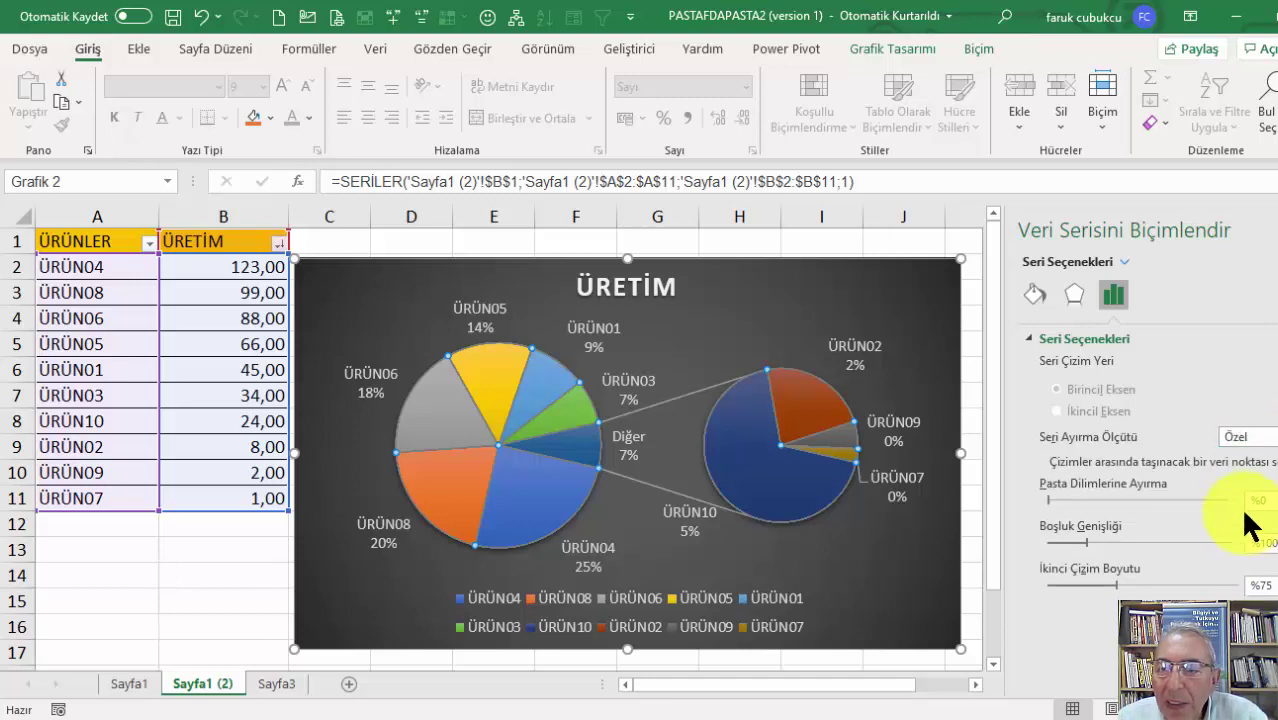
mouse_move(1215, 482)
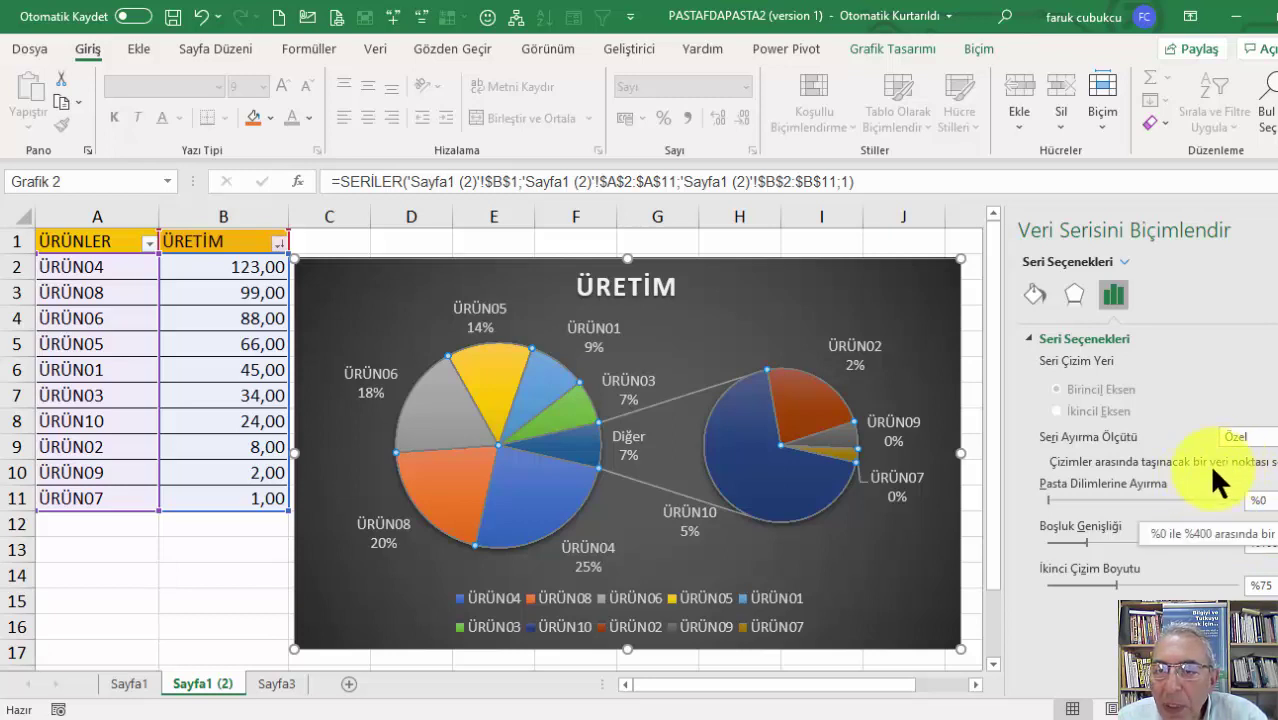
left_click(558, 486)
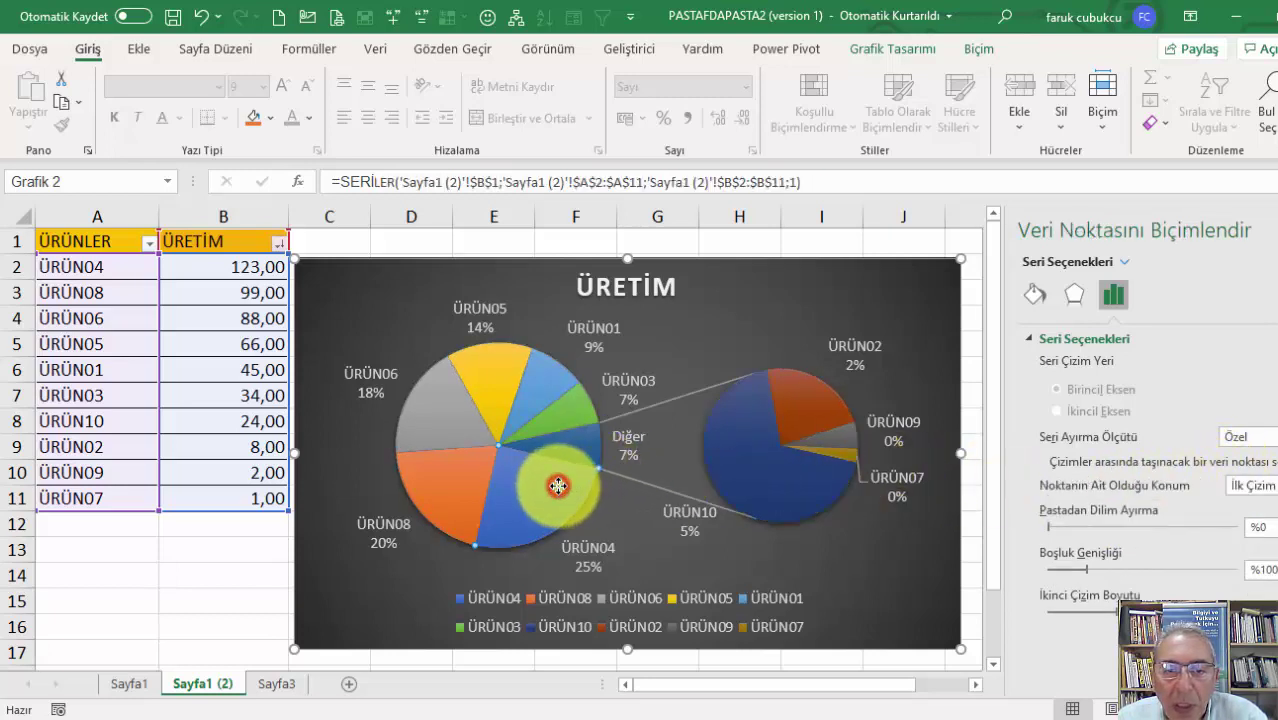
left_click(588, 408)
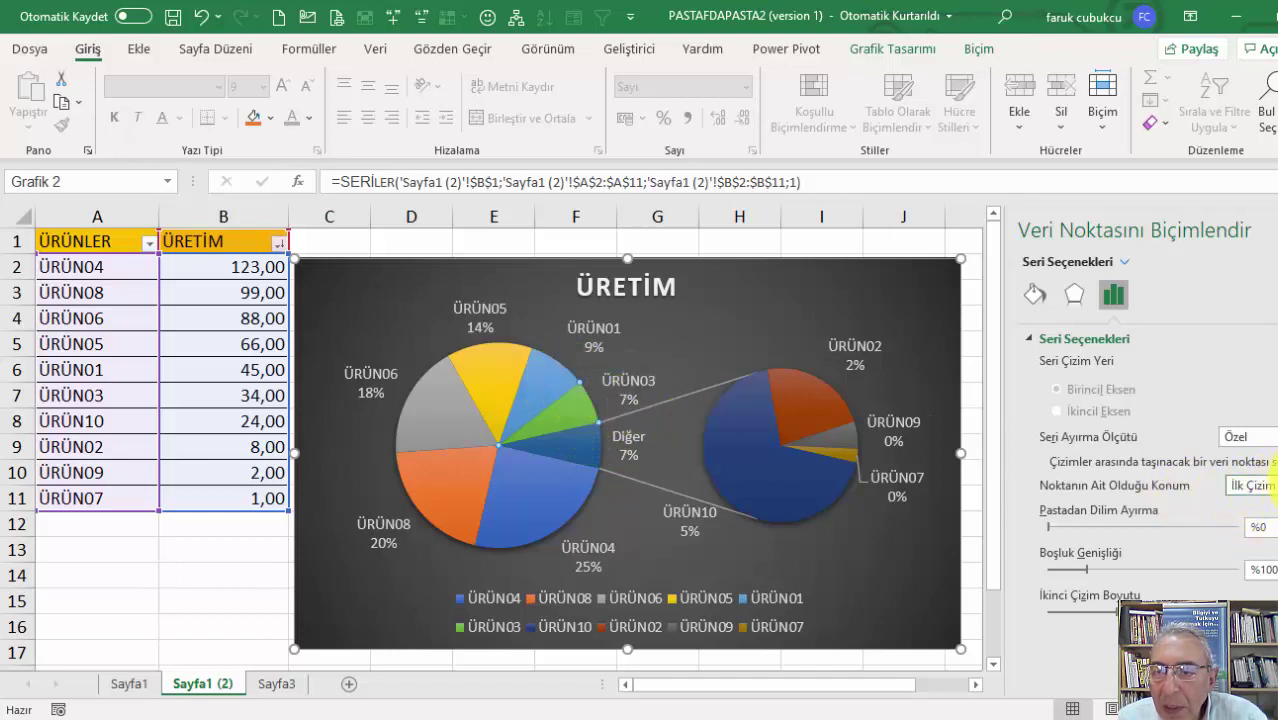
left_click(1272, 484)
left_click(1252, 505)
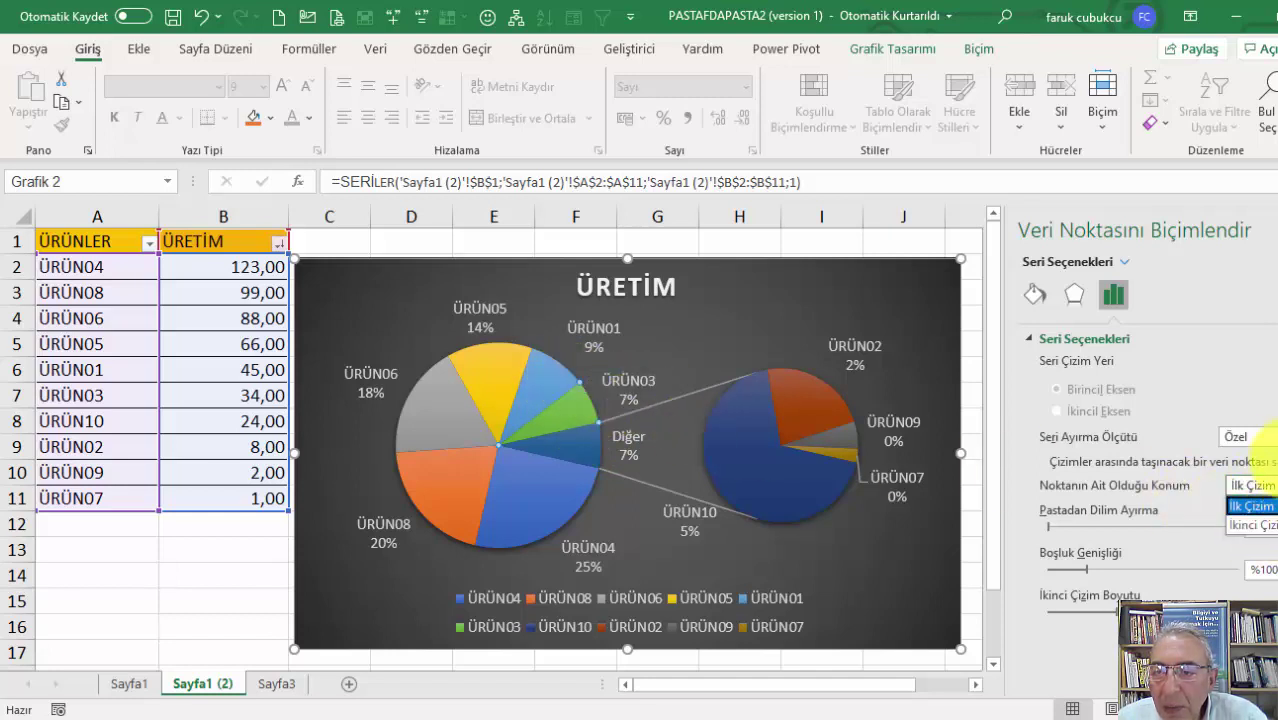
left_click(1250, 436)
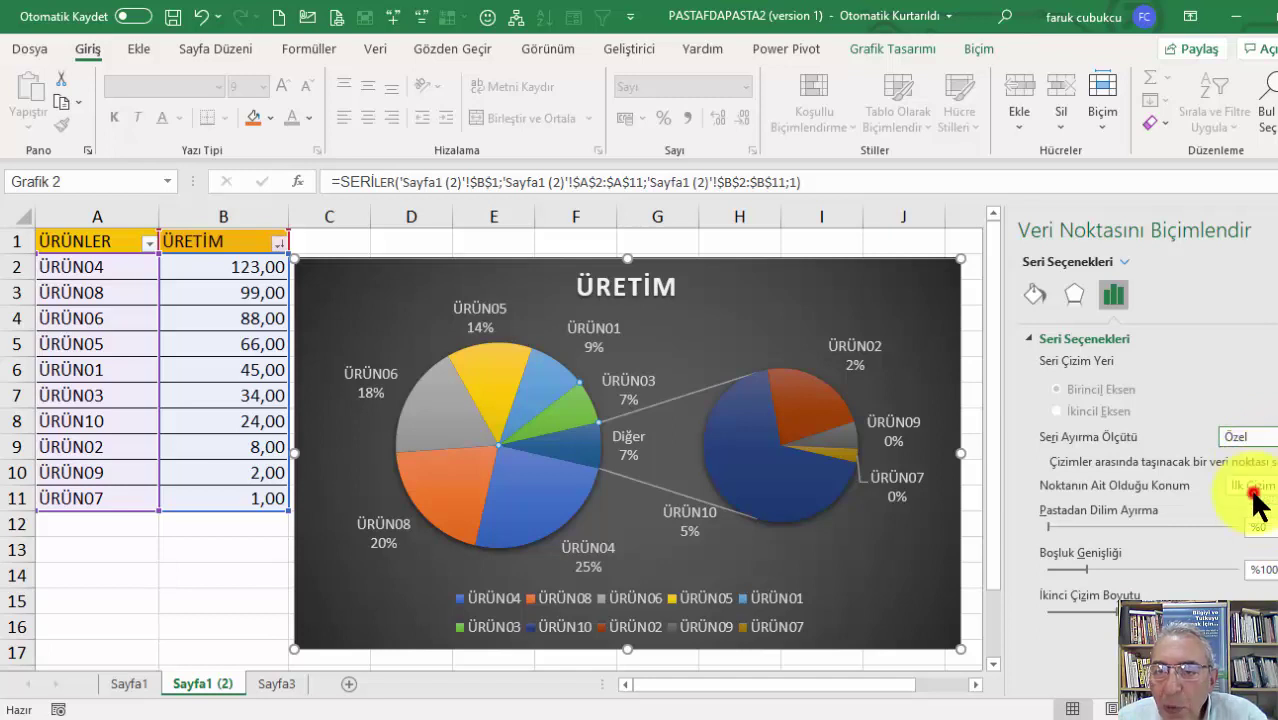
left_click(1250, 495)
left_click(860, 570)
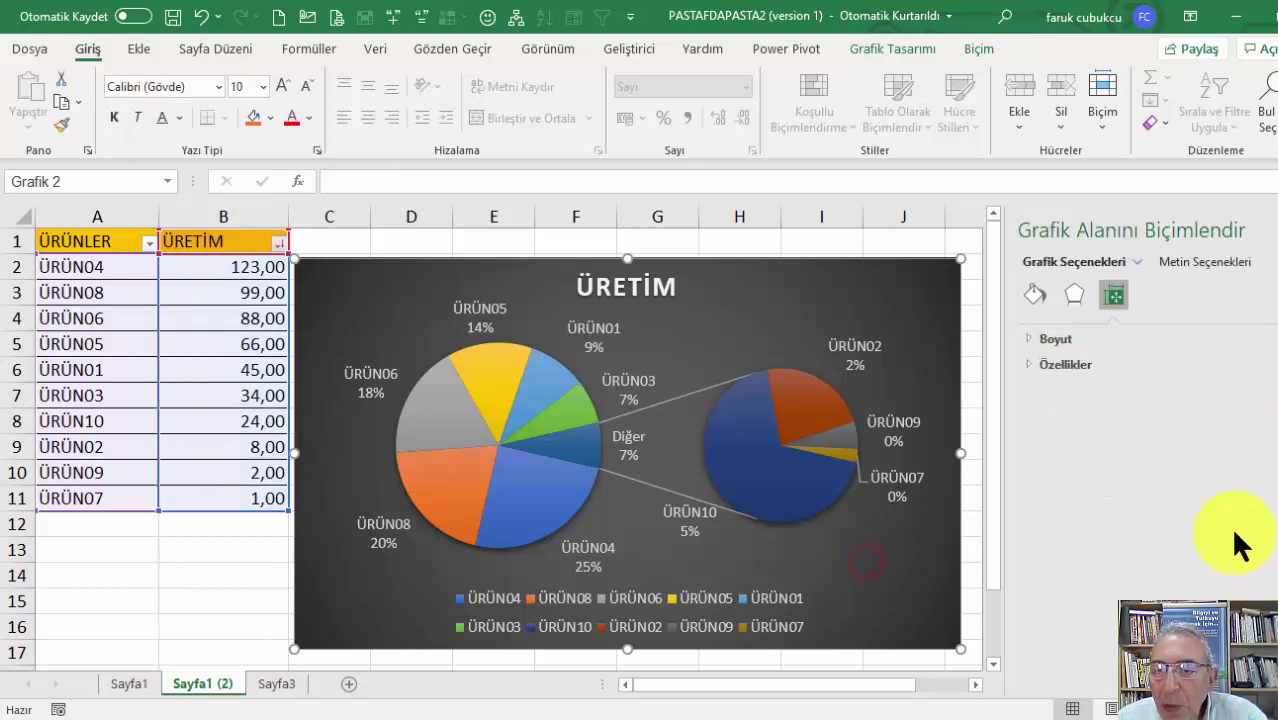
Raise the 'Values less than' threshold to 7% so ÜRÜN03 joins the second pie.
right_click(542, 484)
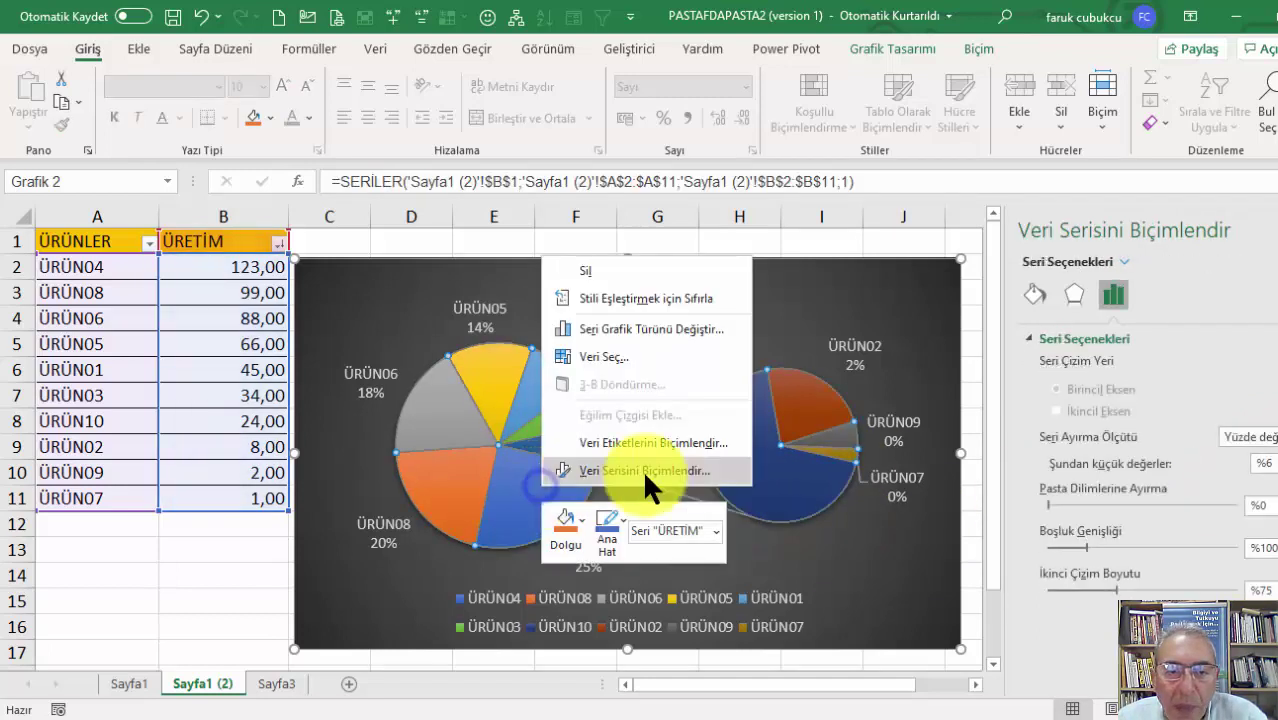
left_click(642, 469)
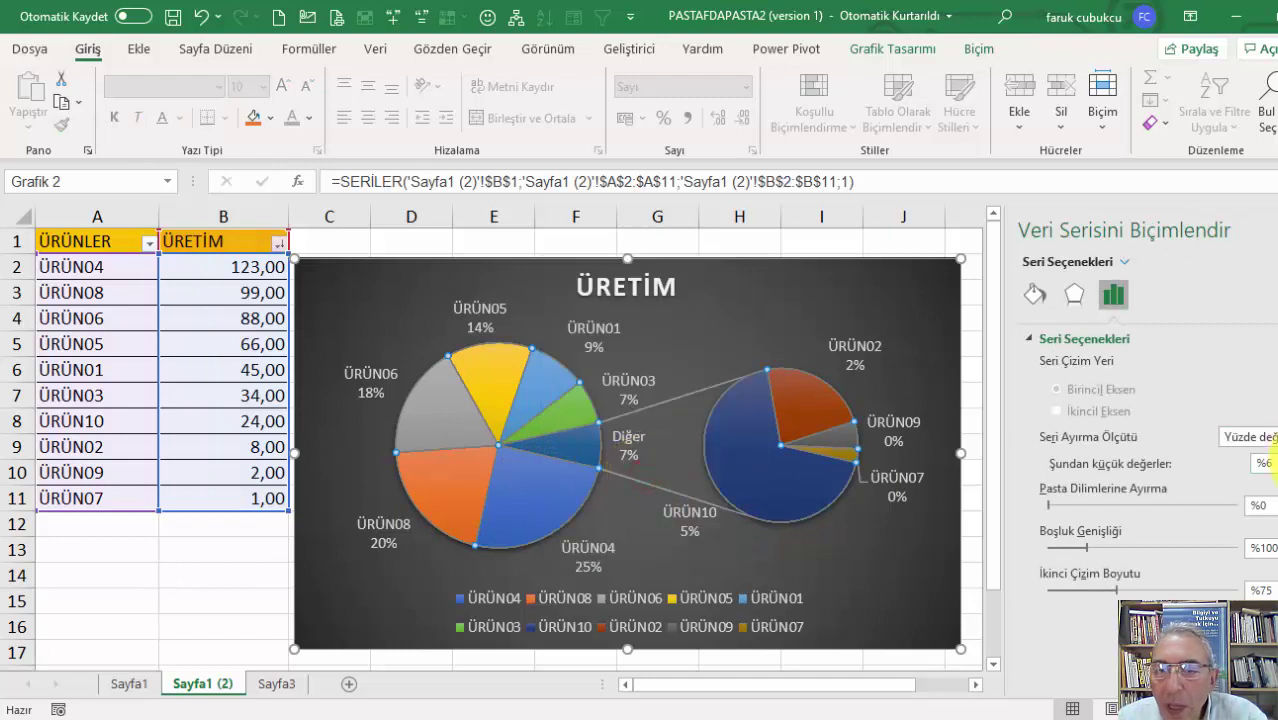
left_click(1274, 458)
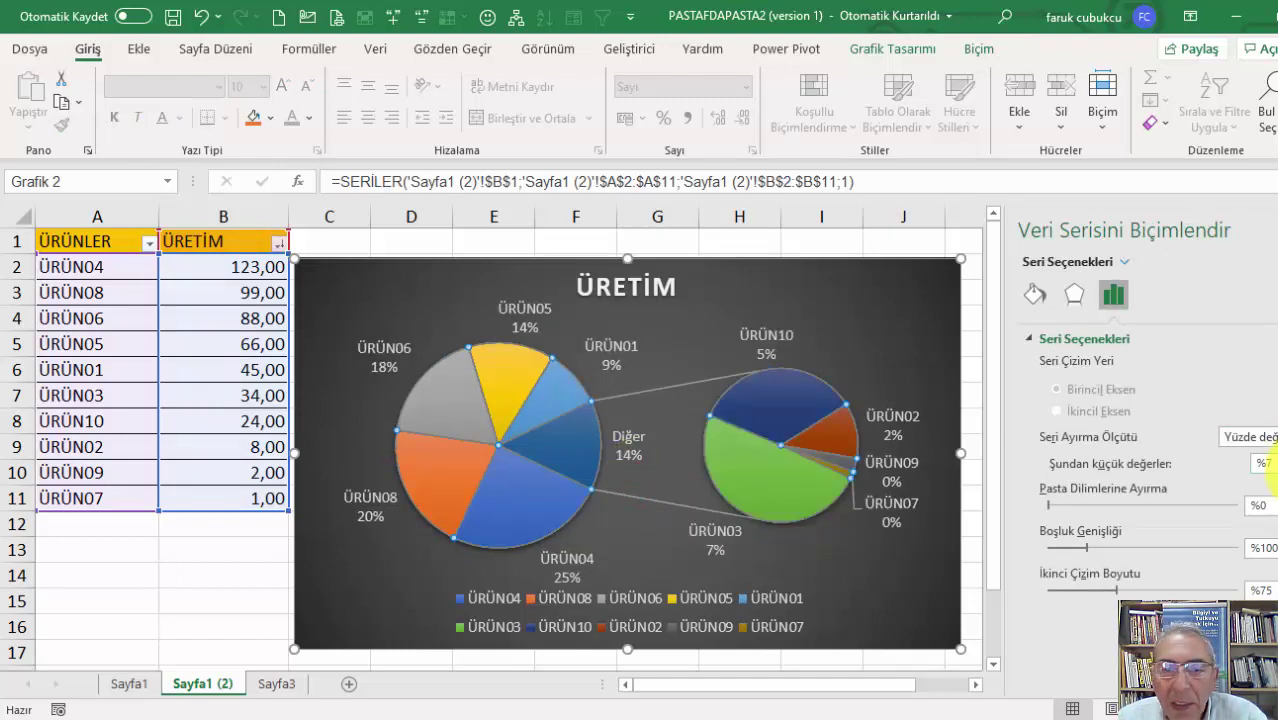
left_click(1274, 458)
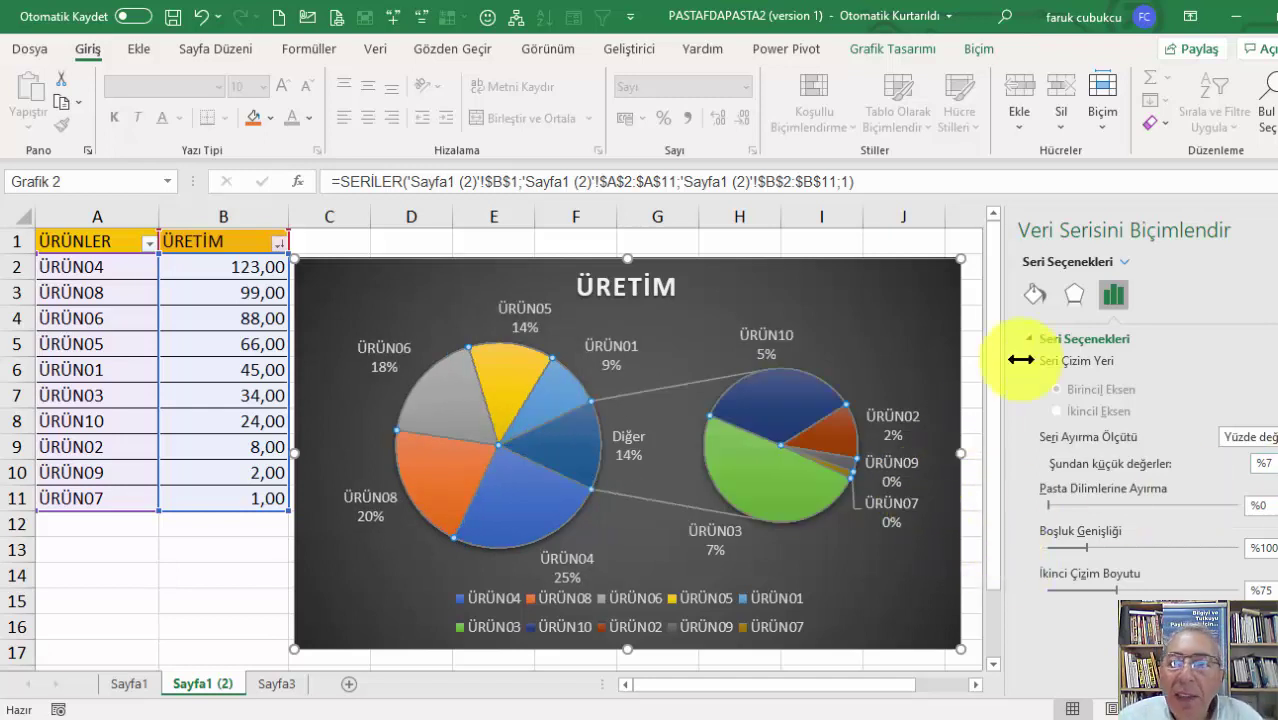
left_click(979, 48)
left_click(860, 280)
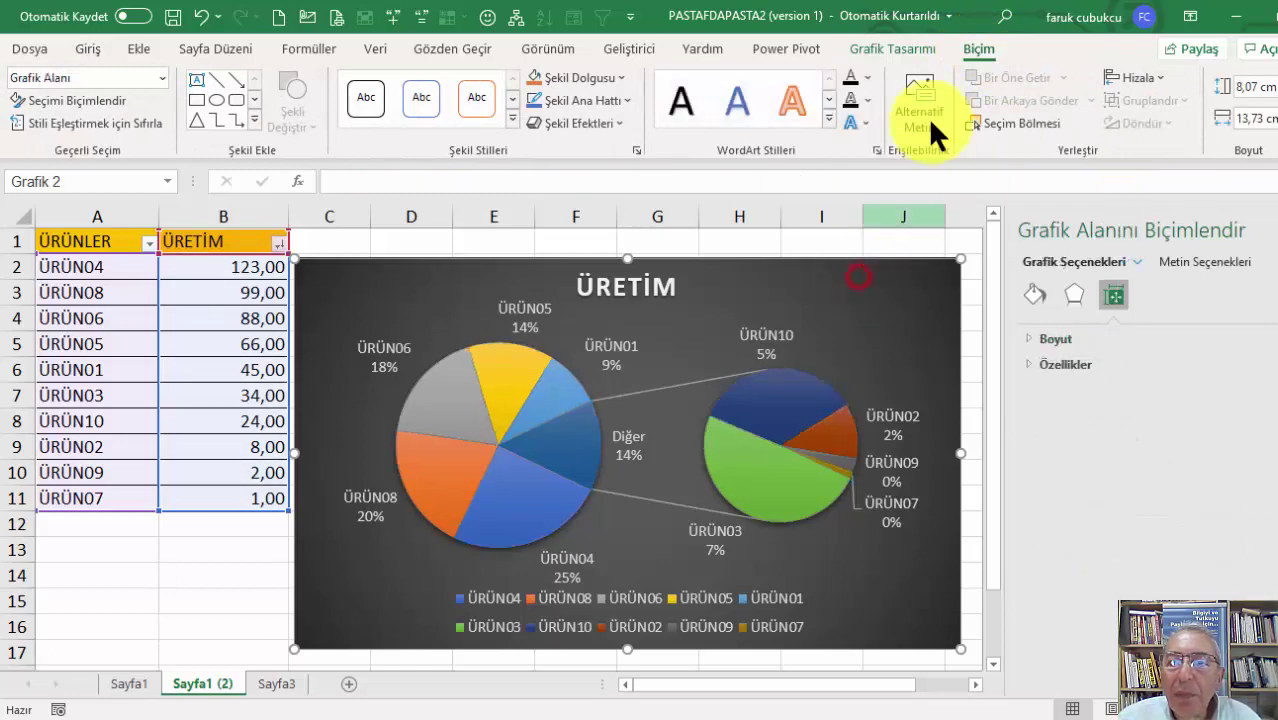
Change the chart type to Bar of Pie.
left_click(884, 47)
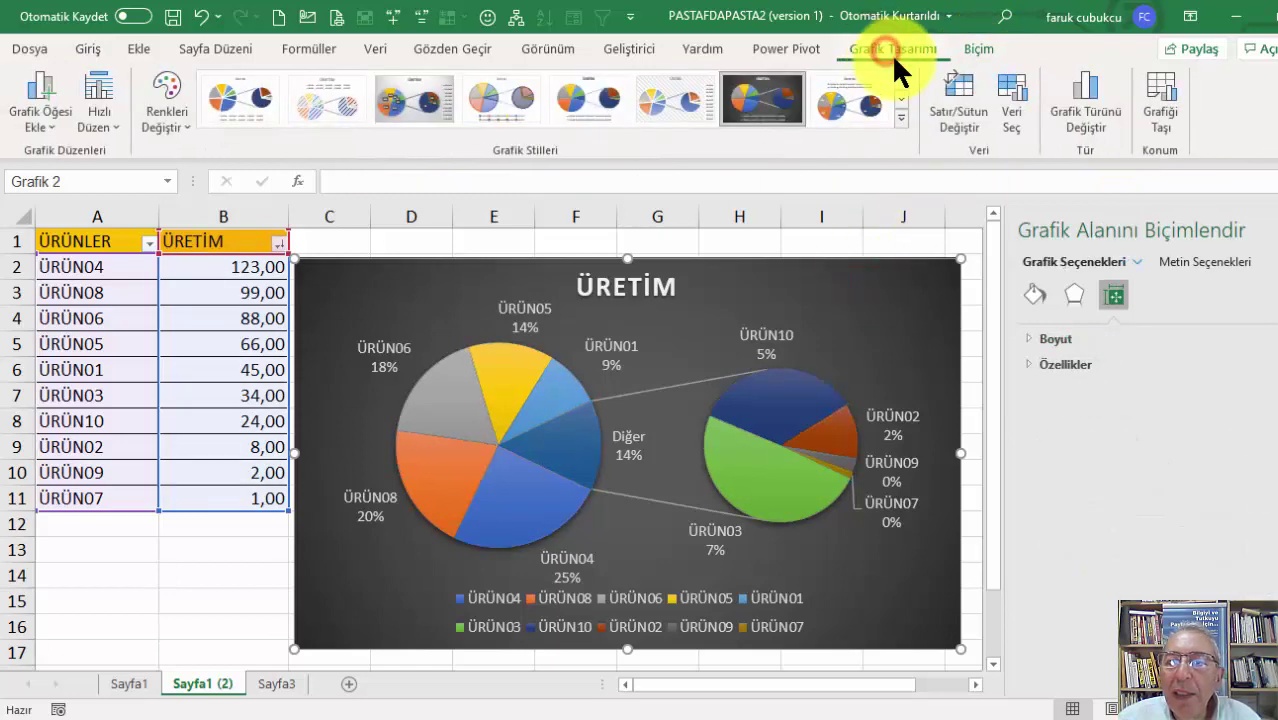
left_click(1069, 101)
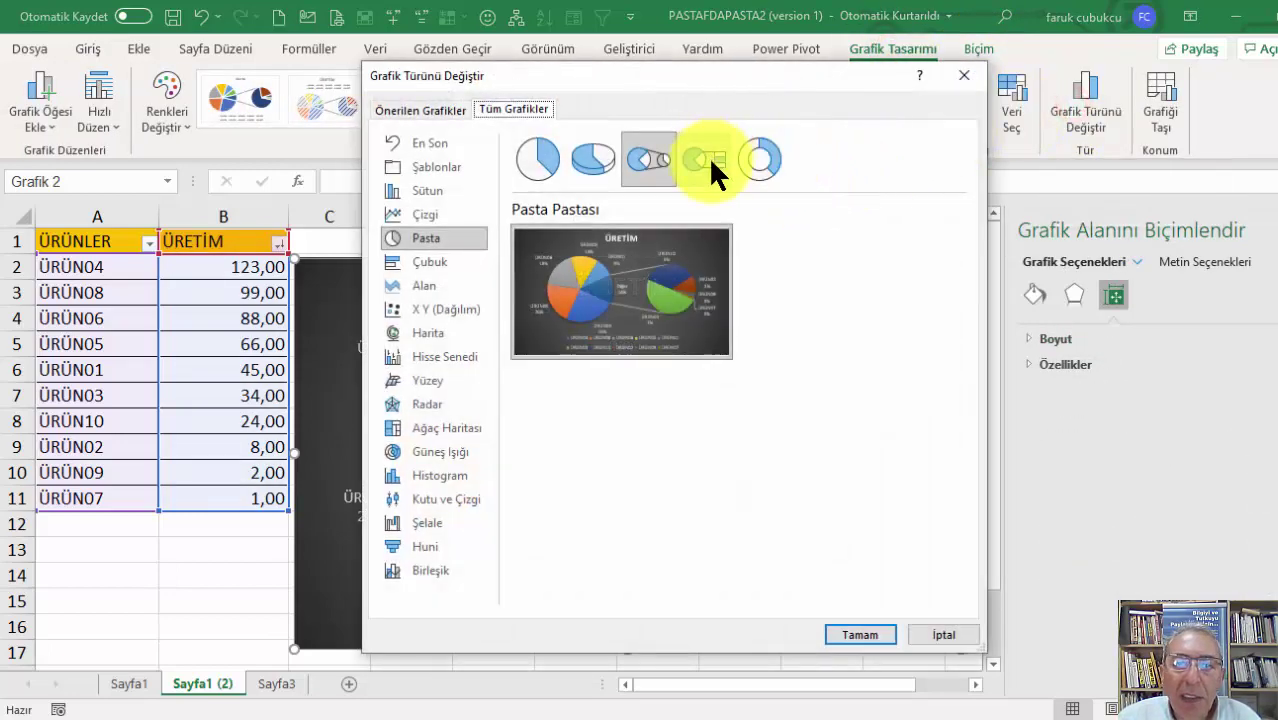
left_click(708, 157)
left_click(860, 634)
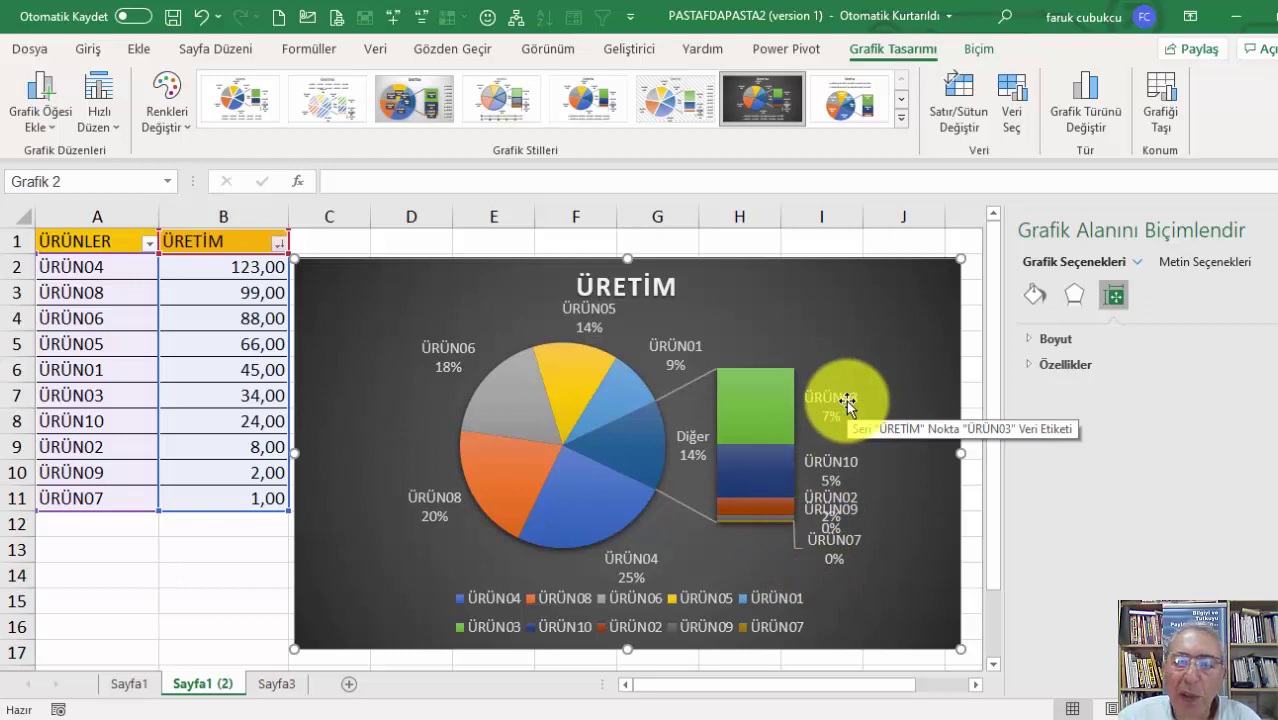
Close the formatting pane, then enlarge the chart slightly and nudge it up and right.
left_click(1274, 229)
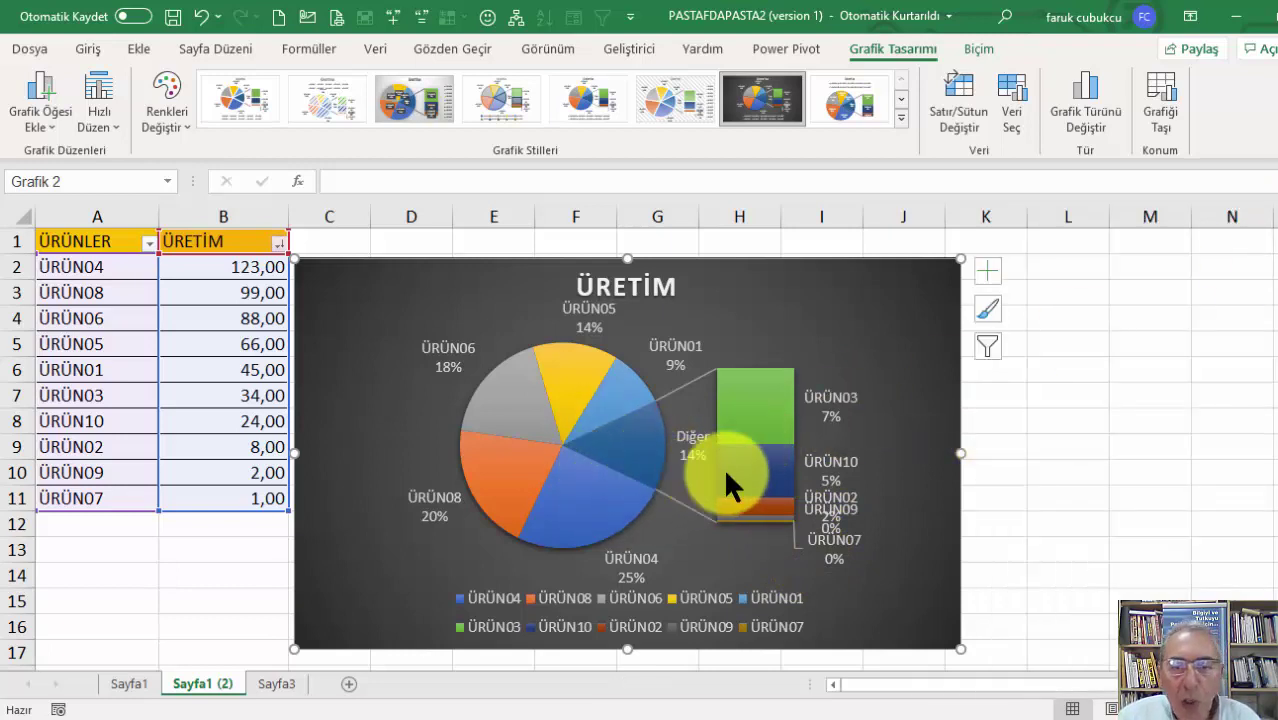
left_click_drag(964, 651, 988, 654)
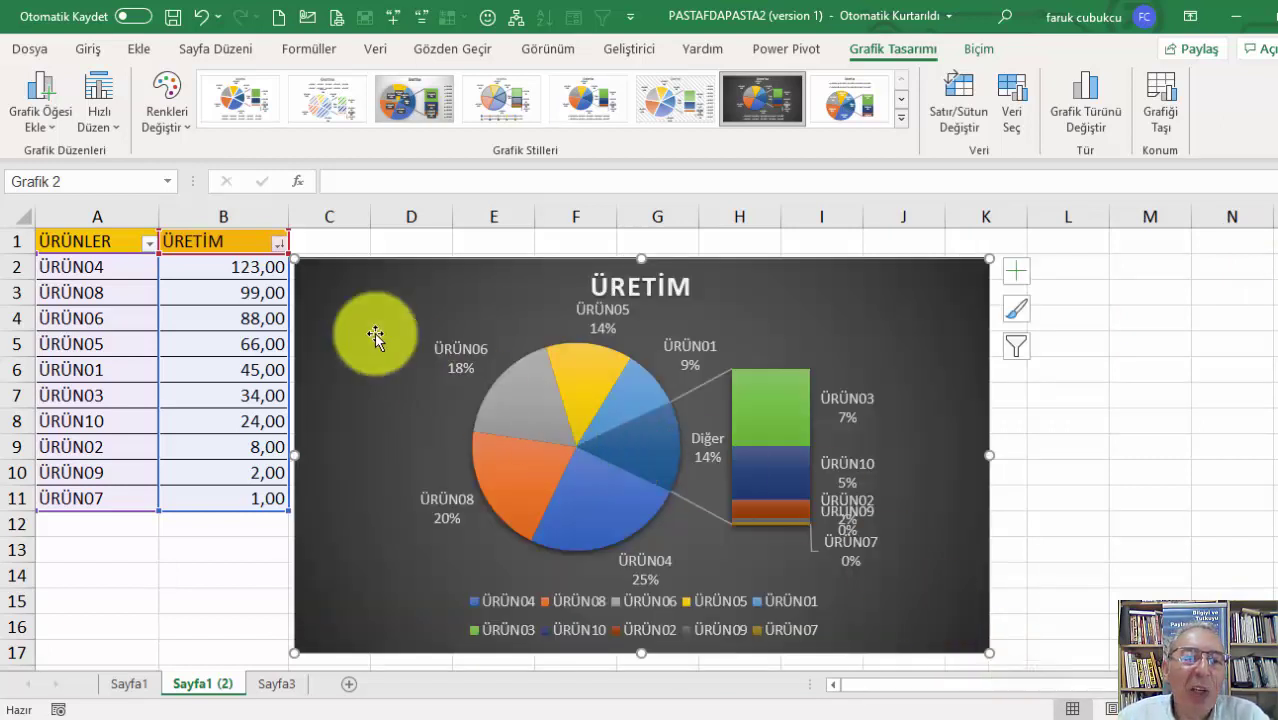
left_click_drag(331, 281, 340, 267)
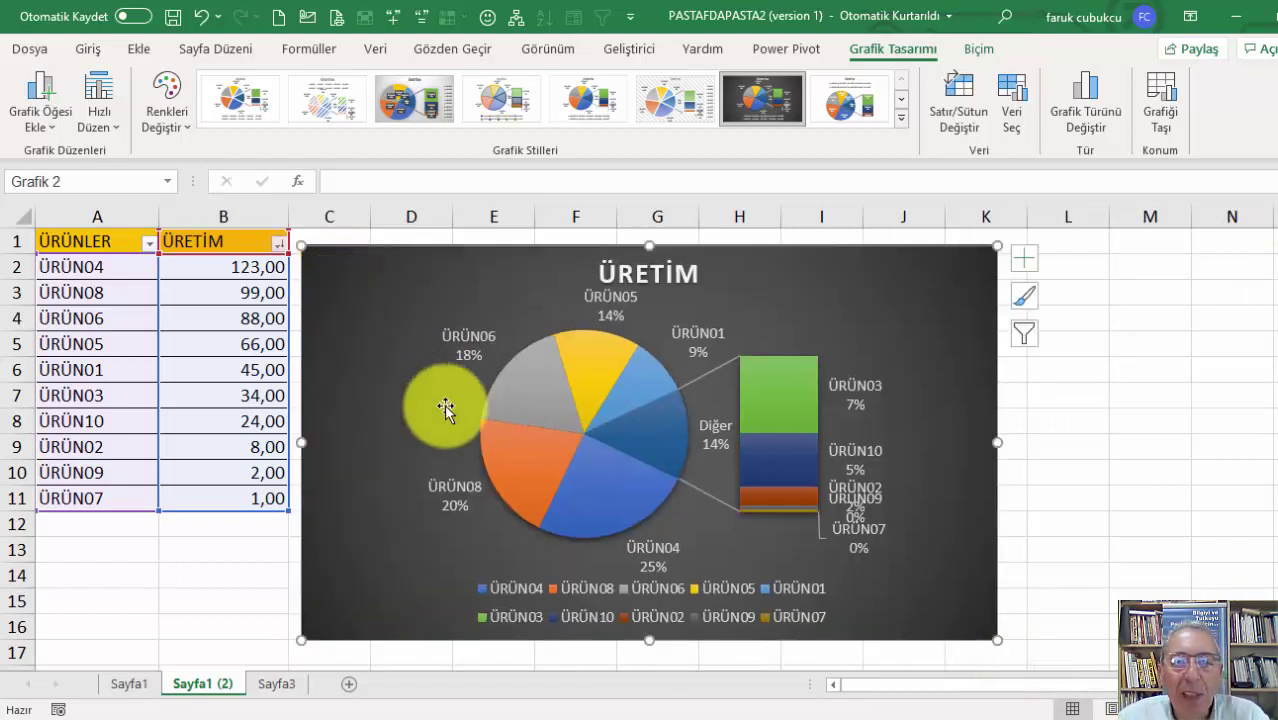